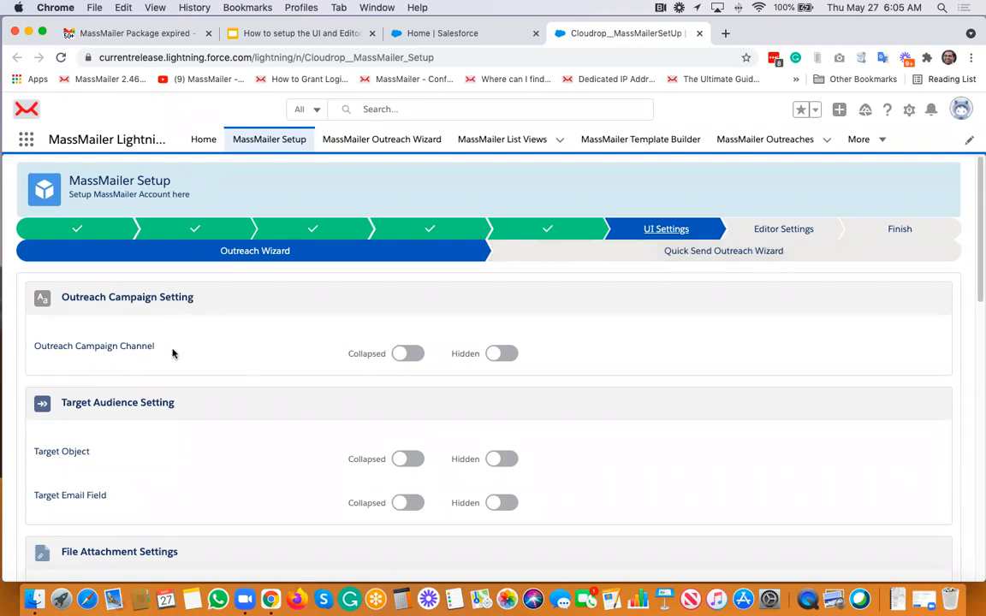
Review the Outreach Wizard UI settings, from the campaign channel and target audience options through the delivery options
scroll(154, 333, "down", 1)
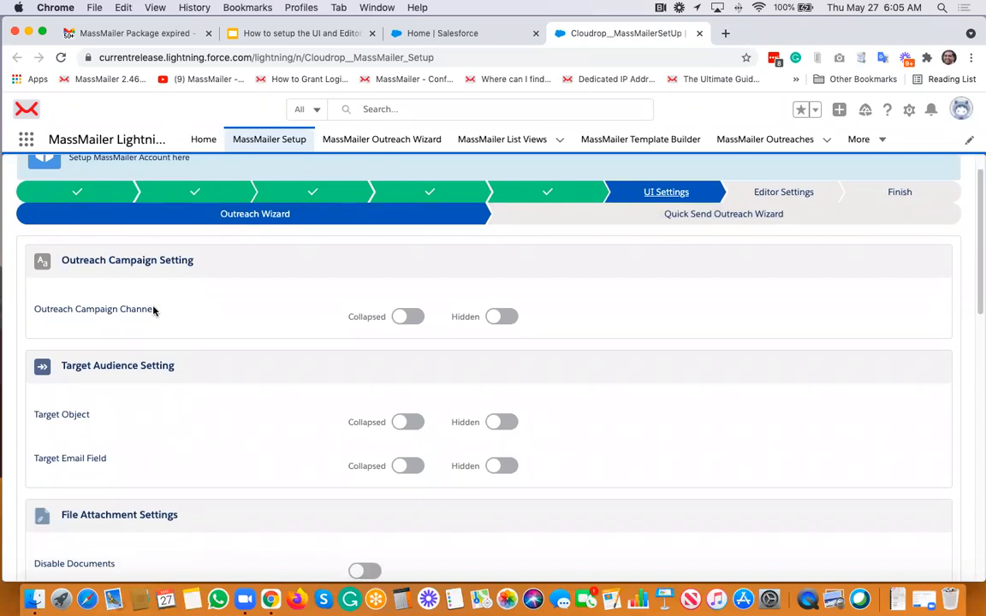
scroll(173, 296, "down", 1)
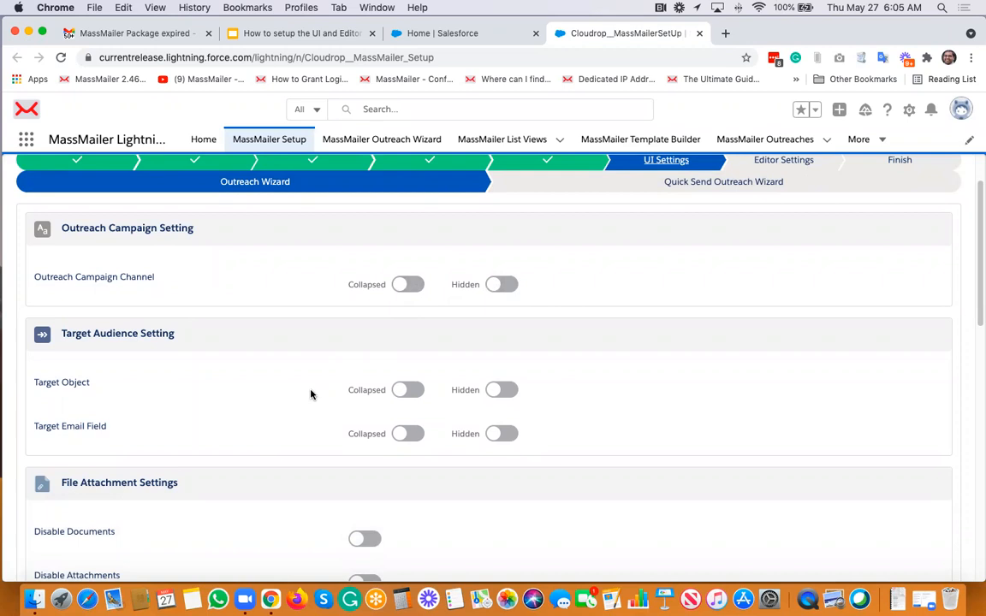
scroll(311, 393, "down", 1)
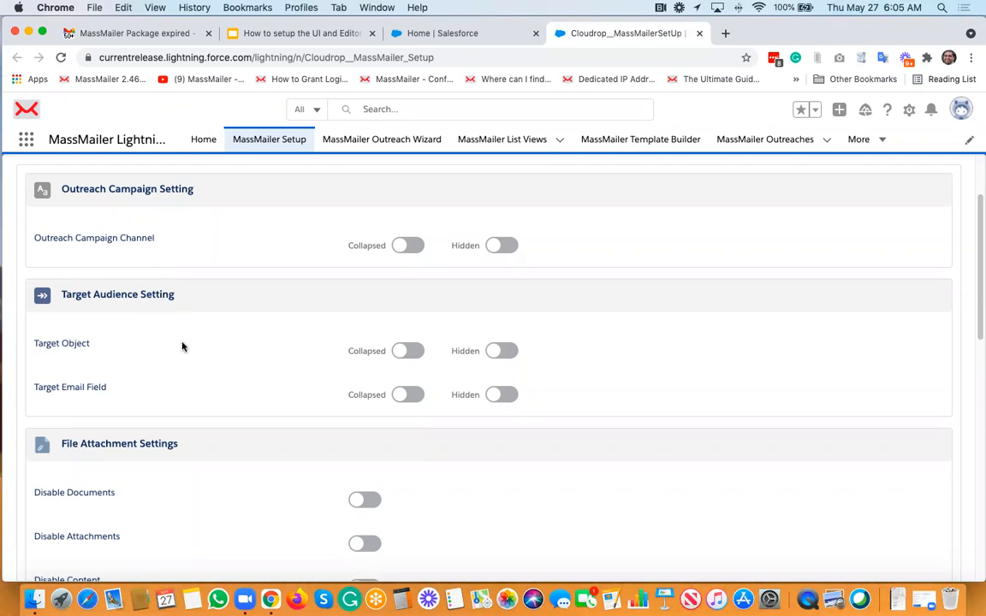
scroll(182, 347, "down", 5)
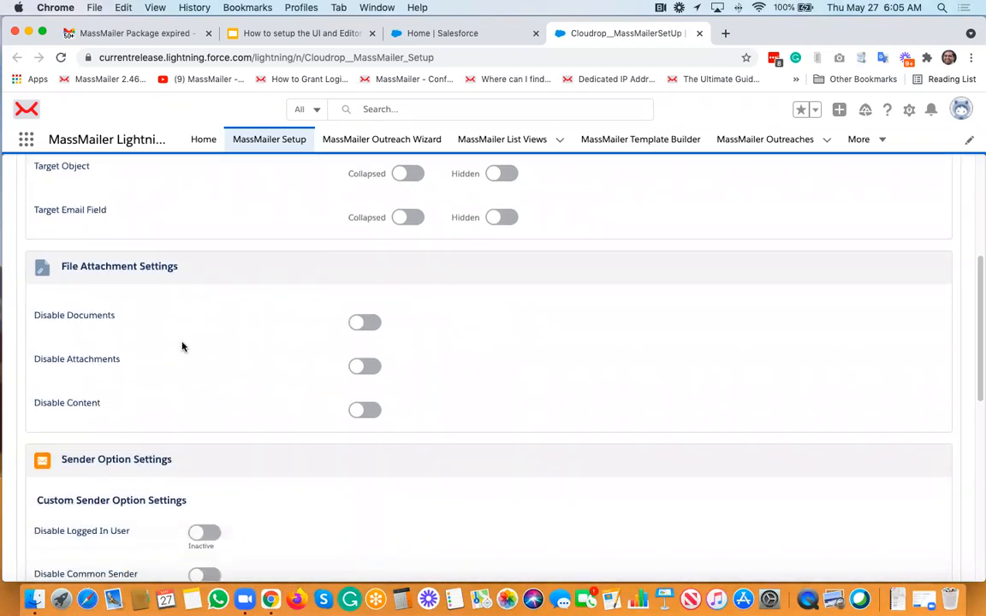
scroll(181, 347, "down", 1)
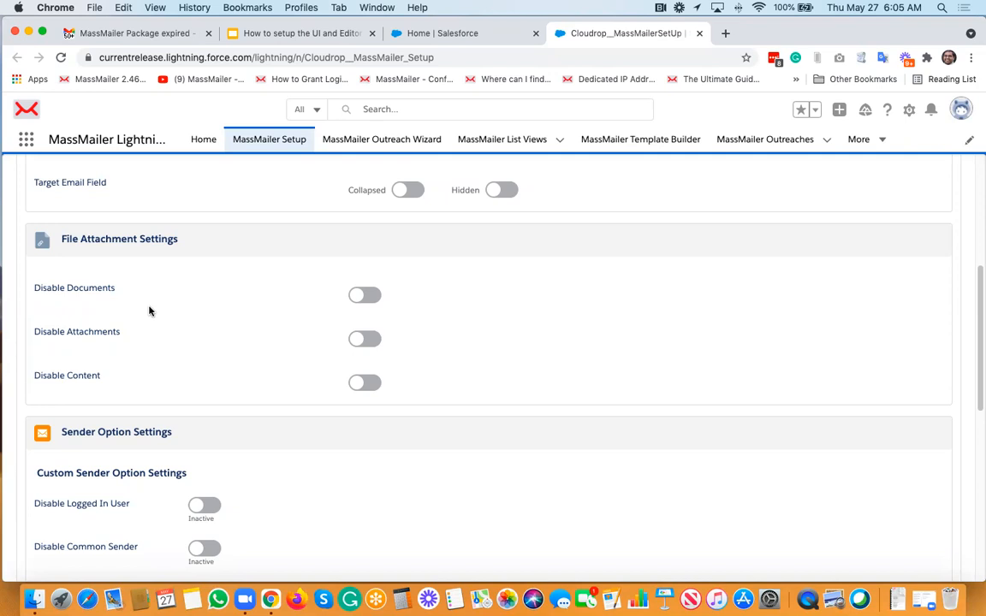
scroll(148, 310, "down", 5)
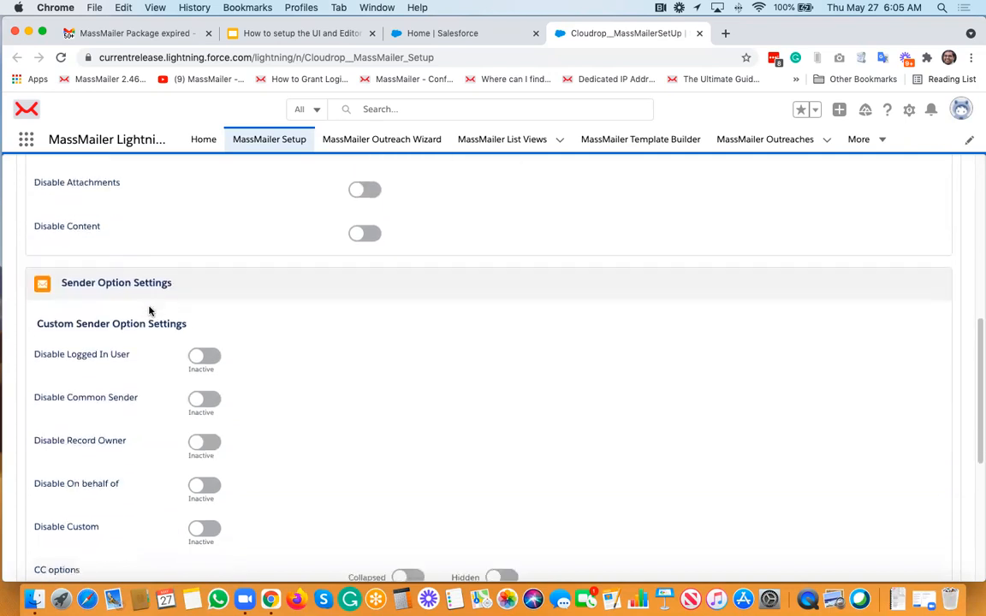
scroll(347, 308, "down", 1)
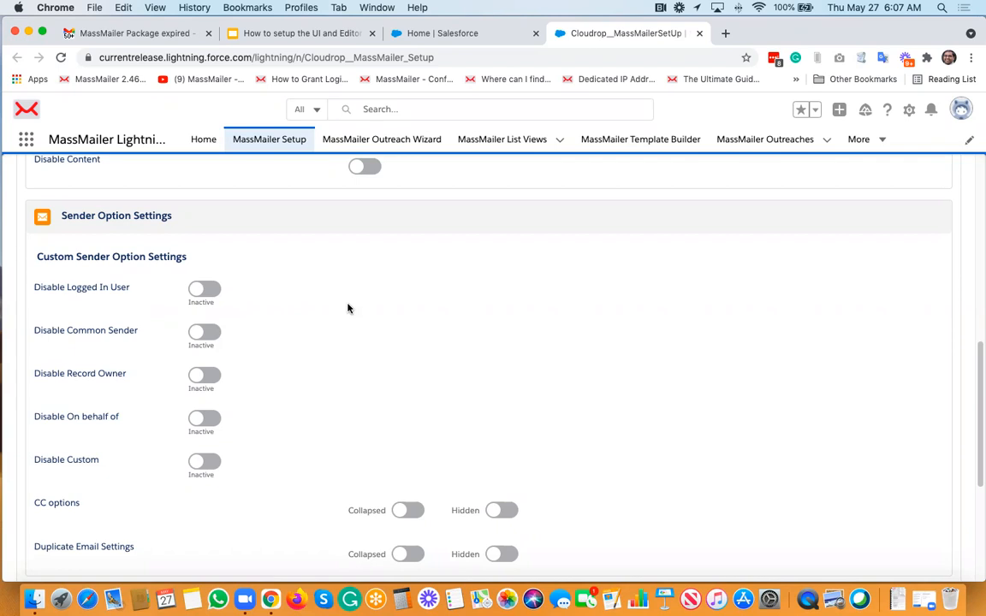
scroll(347, 308, "down", 3)
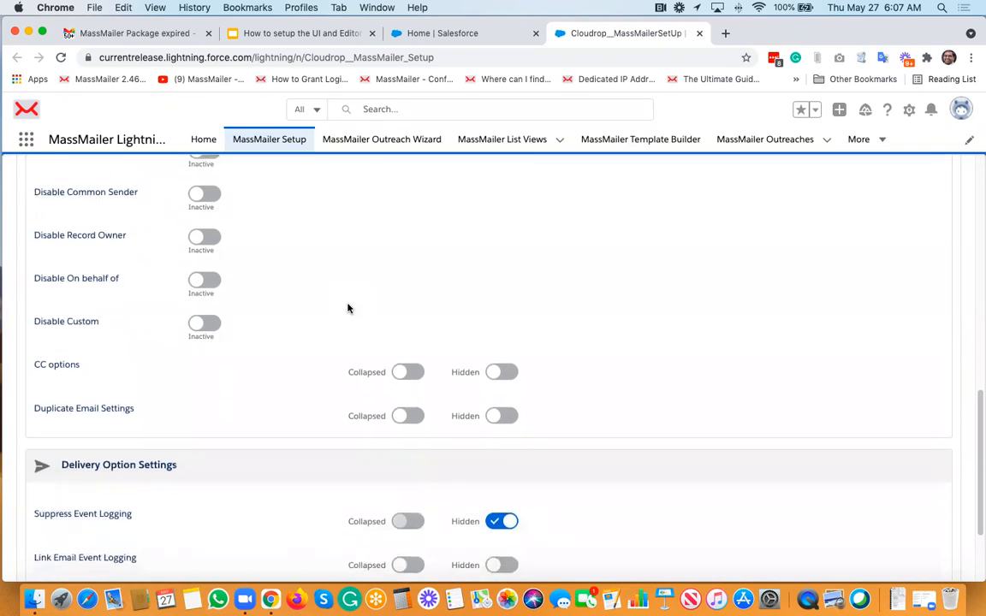
scroll(347, 308, "down", 1)
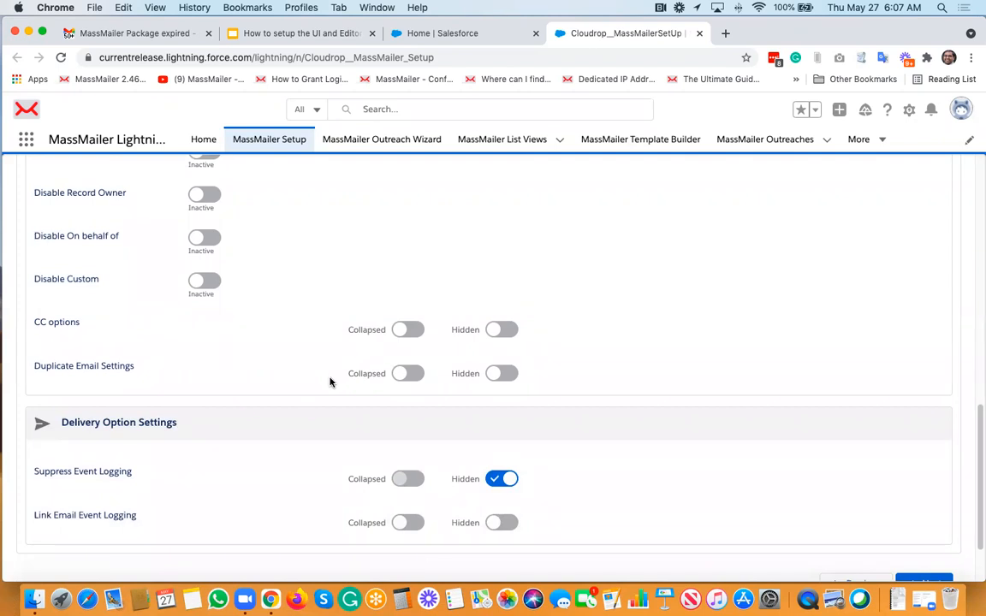
scroll(330, 382, "down", 2)
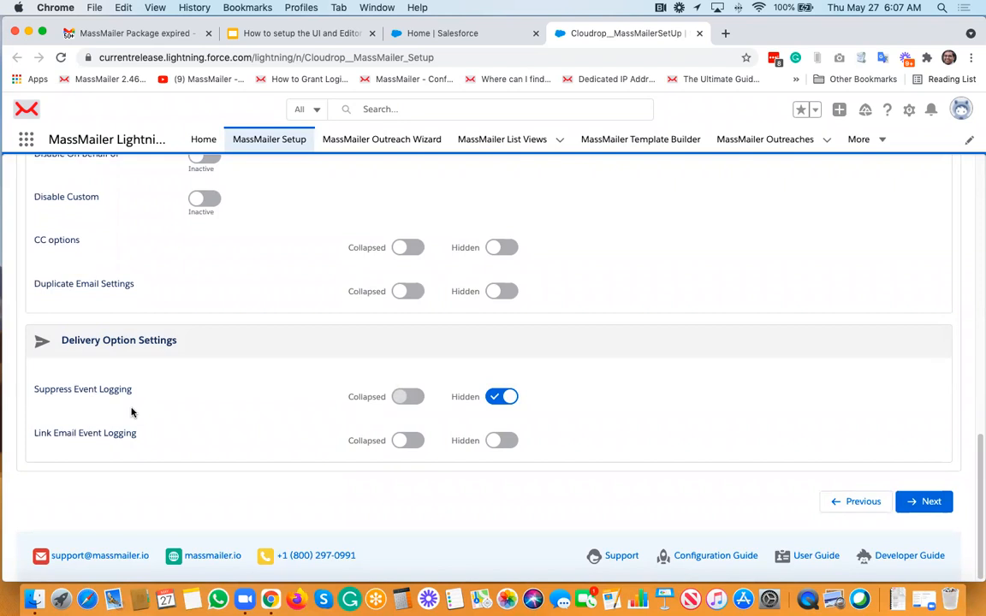
scroll(131, 413, "up", 15)
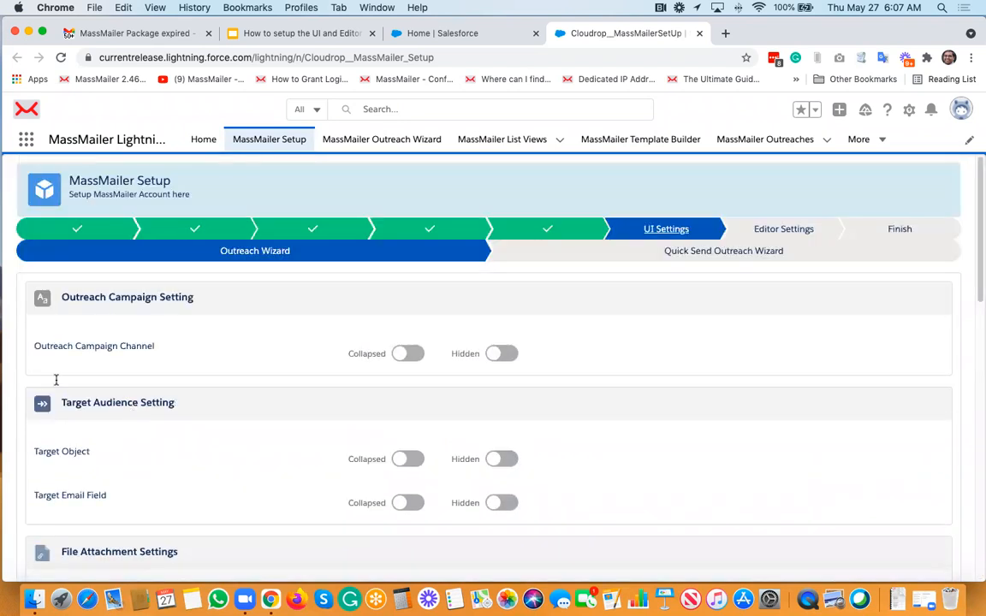
Review the UI settings for the Quick Send Outreach Wizard, from campaign channel through delivery options
left_click(747, 257)
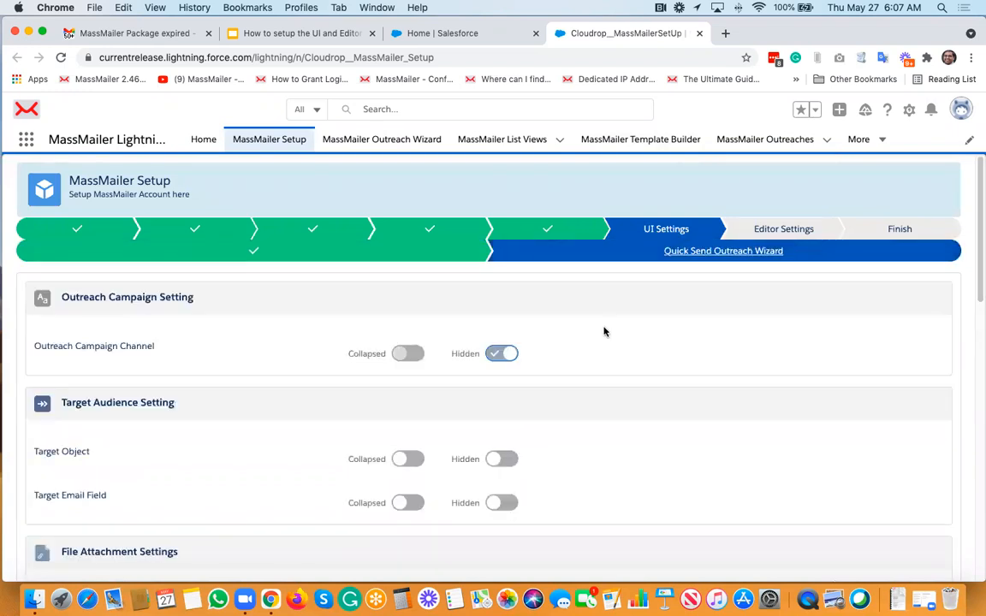
scroll(603, 332, "down", 2)
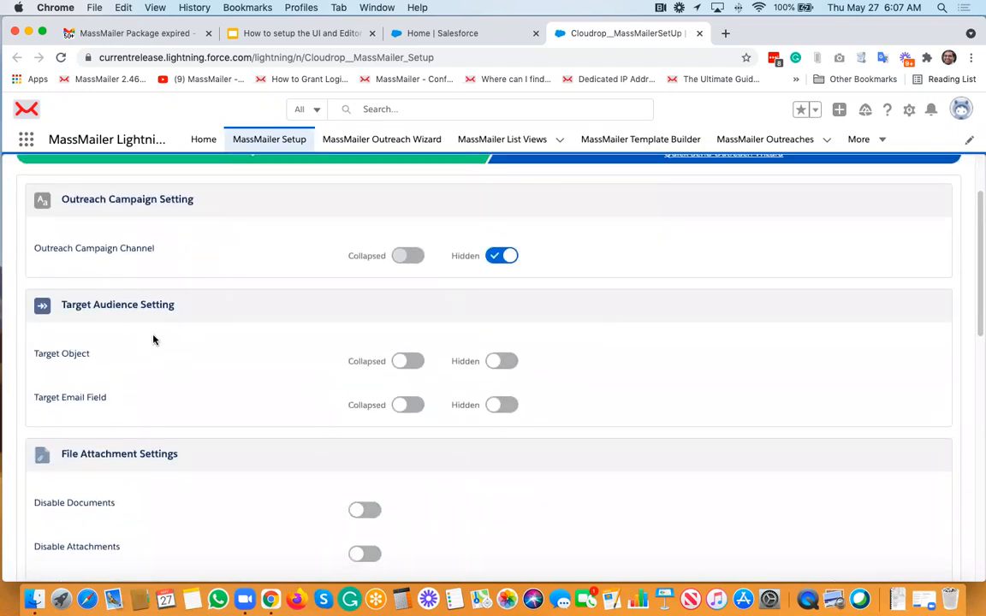
scroll(190, 368, "down", 4)
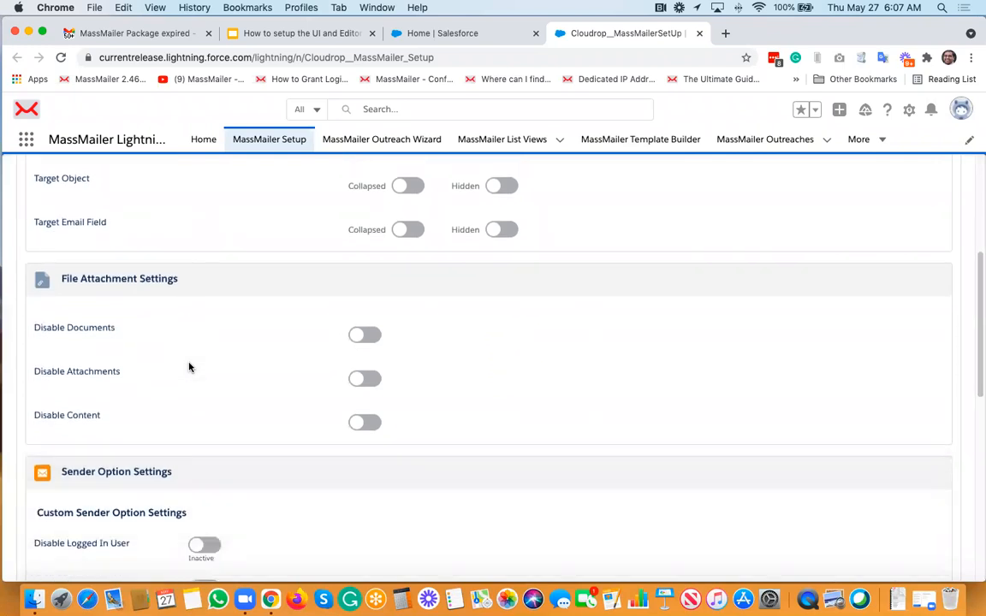
scroll(190, 367, "down", 10)
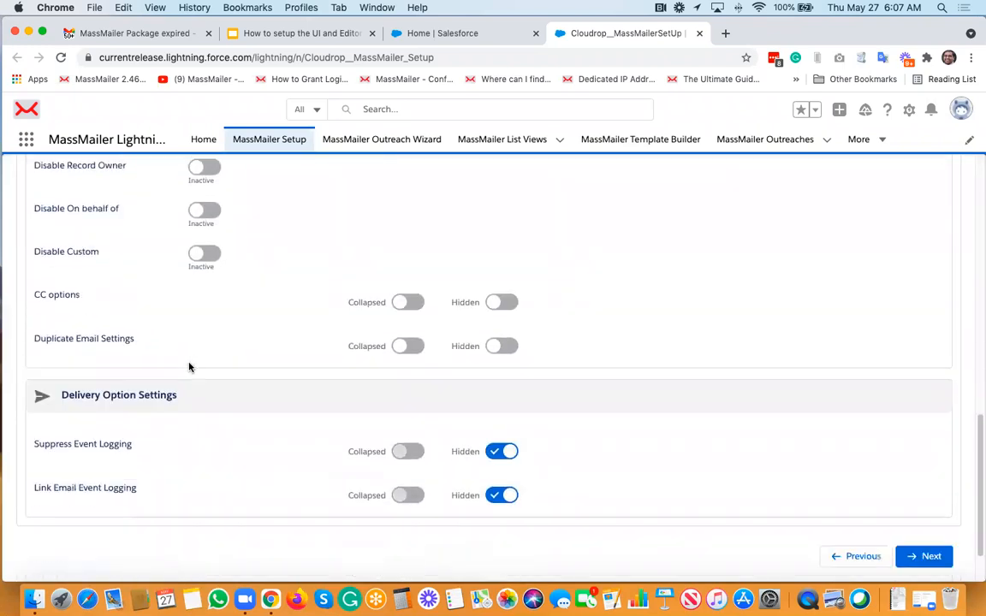
scroll(190, 368, "down", 2)
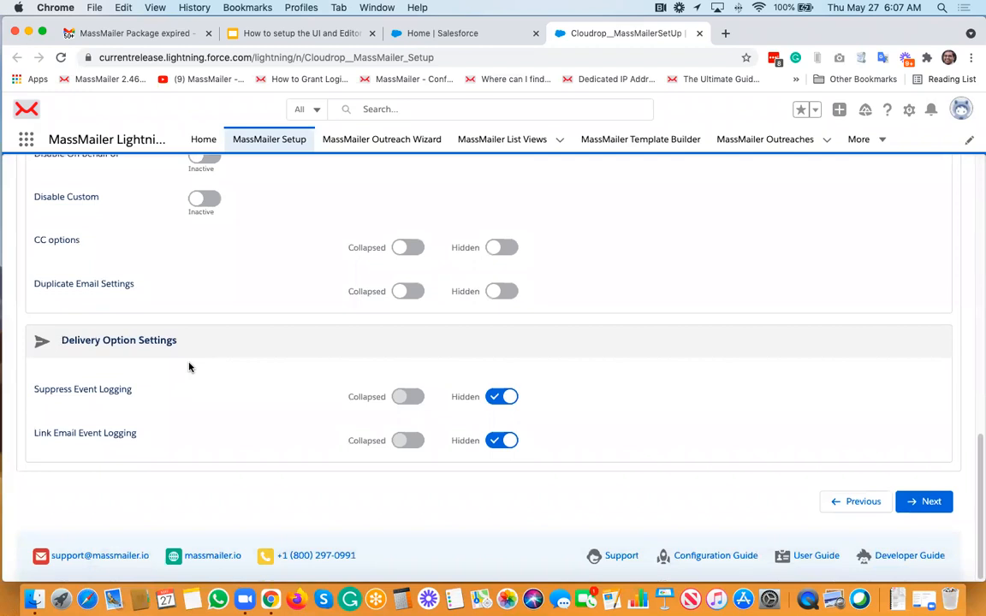
scroll(190, 367, "up", 15)
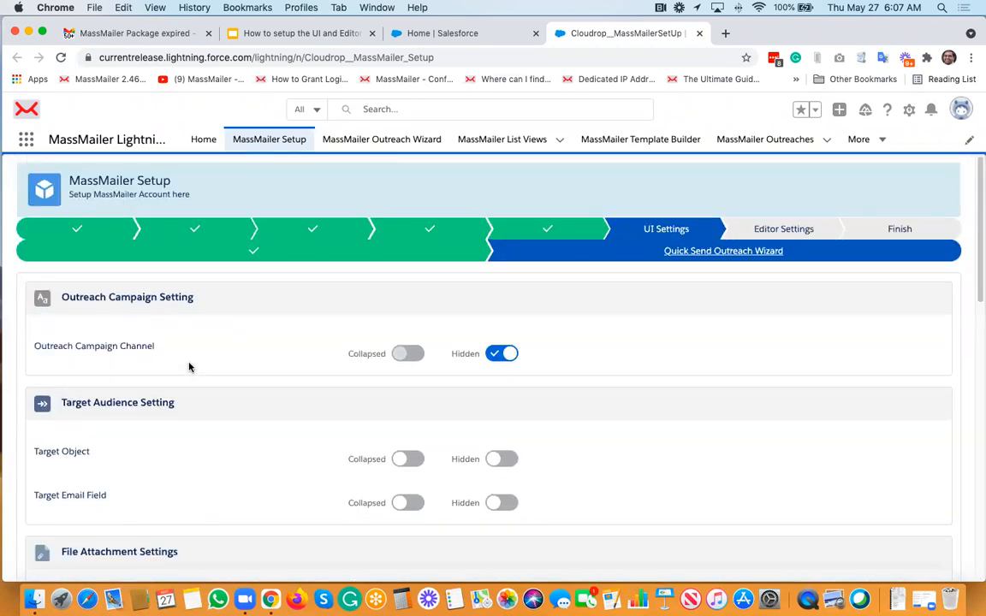
In the Outreach Wizard's file attachment settings, turn on Disable Documents, Disable Attachments and Disable Content
left_click(208, 255)
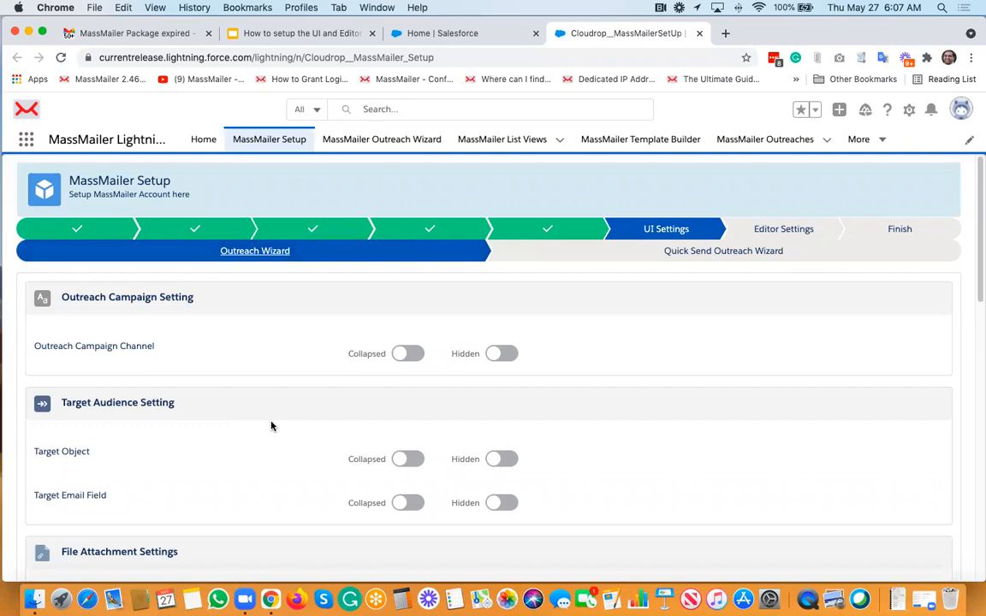
scroll(272, 425, "down", 3)
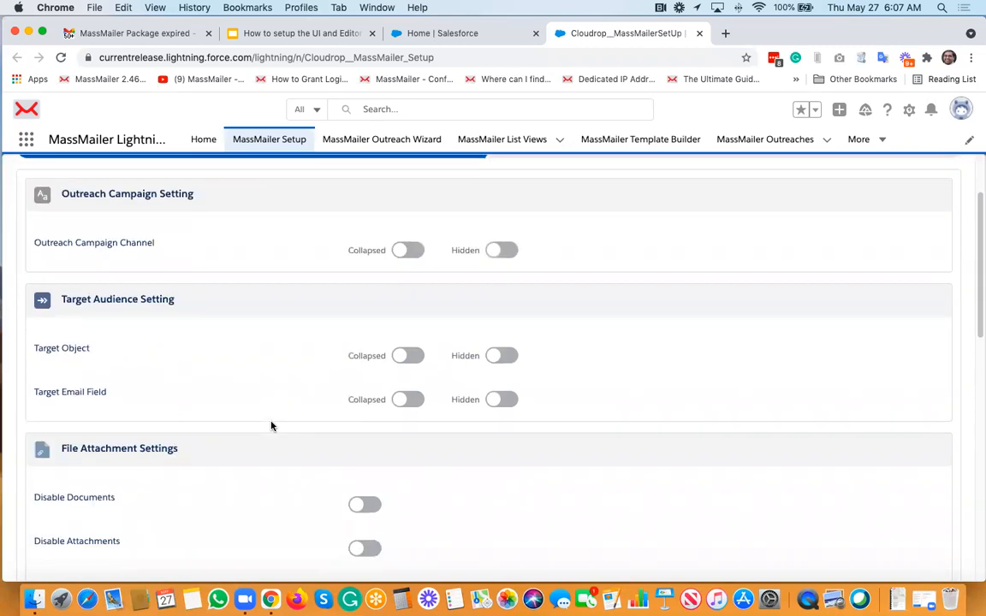
scroll(272, 425, "down", 4)
scroll(271, 425, "down", 3)
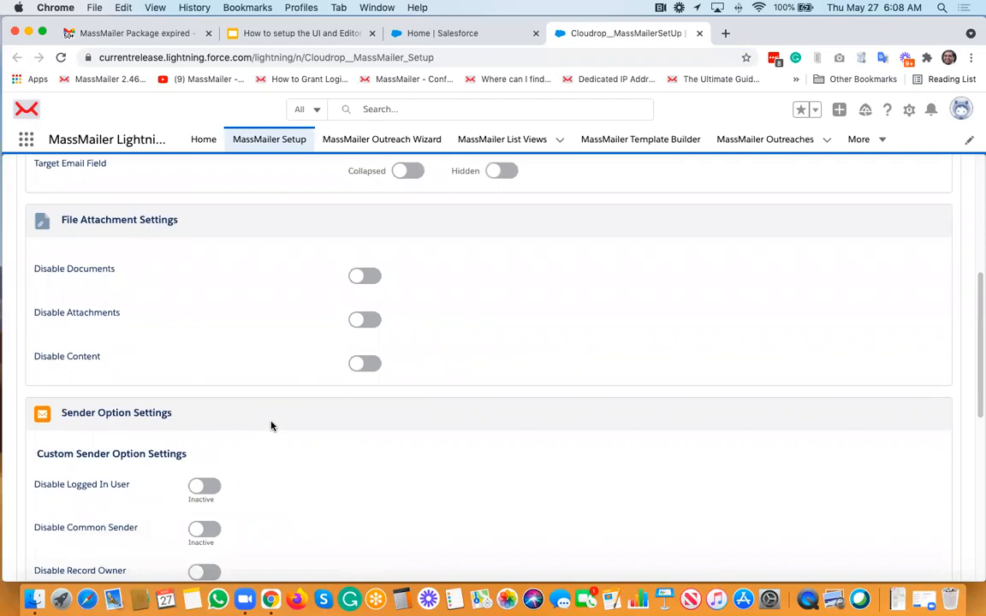
left_click(373, 277)
left_click(375, 320)
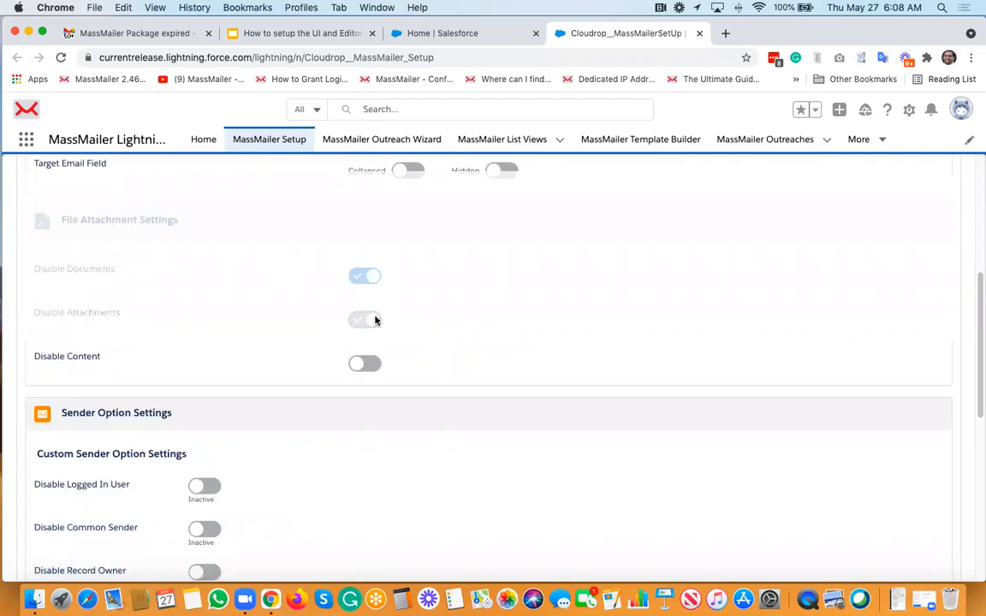
left_click(371, 361)
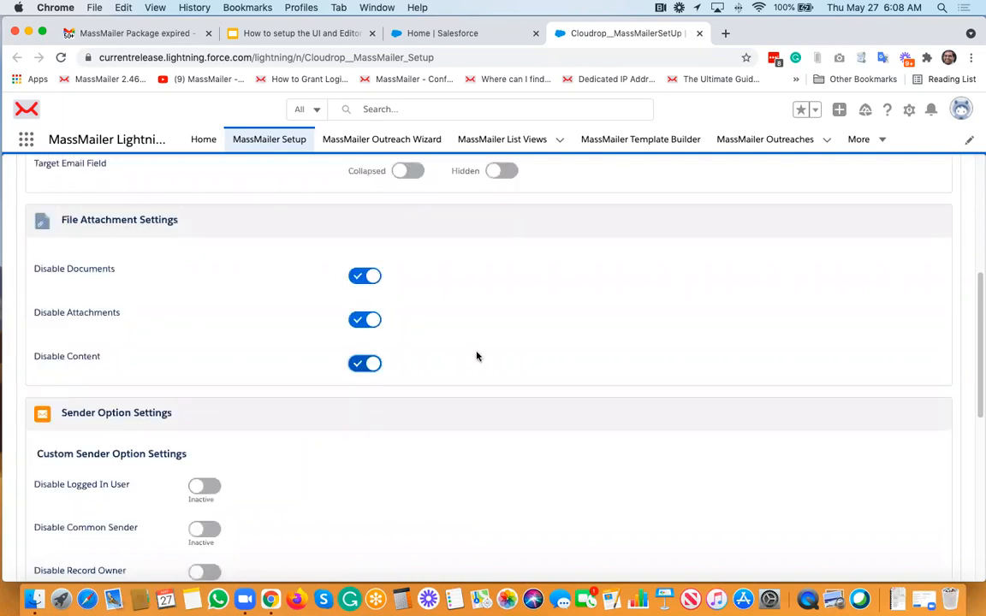
In the custom sender option settings, turn on Disable Custom, Disable On behalf of and Disable Record Owner
scroll(477, 356, "down", 1)
scroll(477, 356, "down", 4)
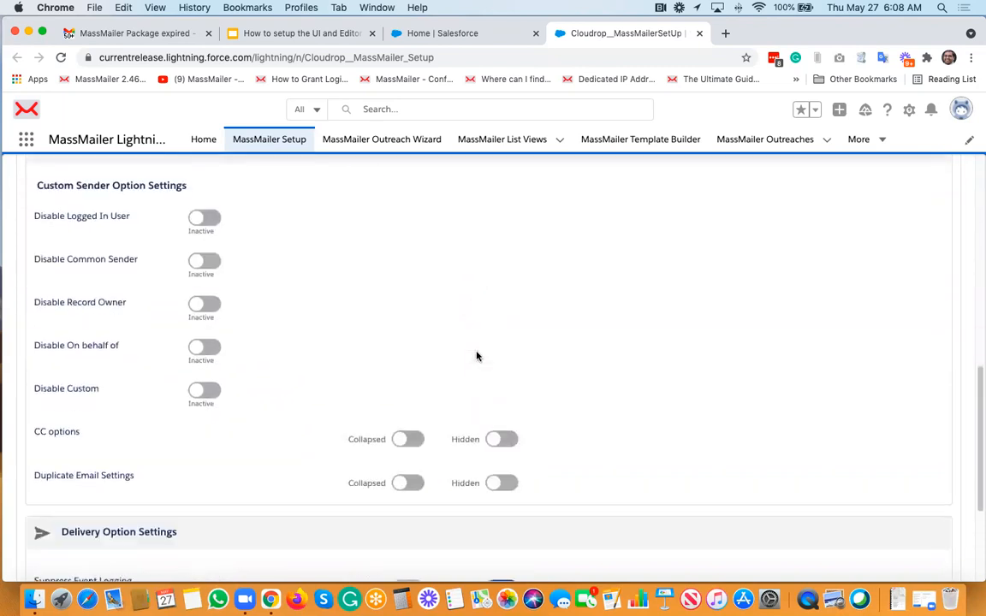
left_click(210, 391)
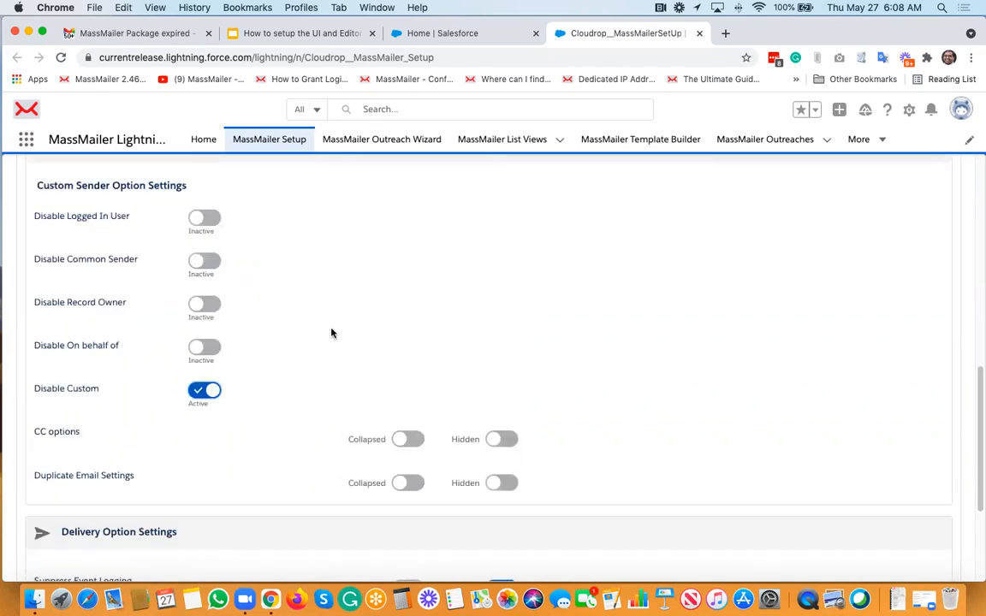
left_click(211, 348)
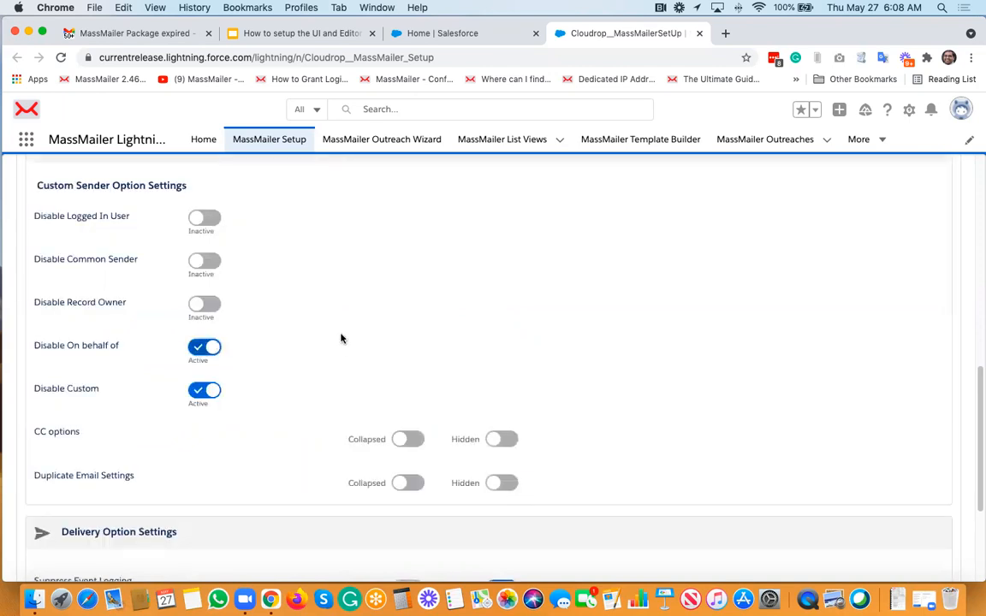
left_click(210, 306)
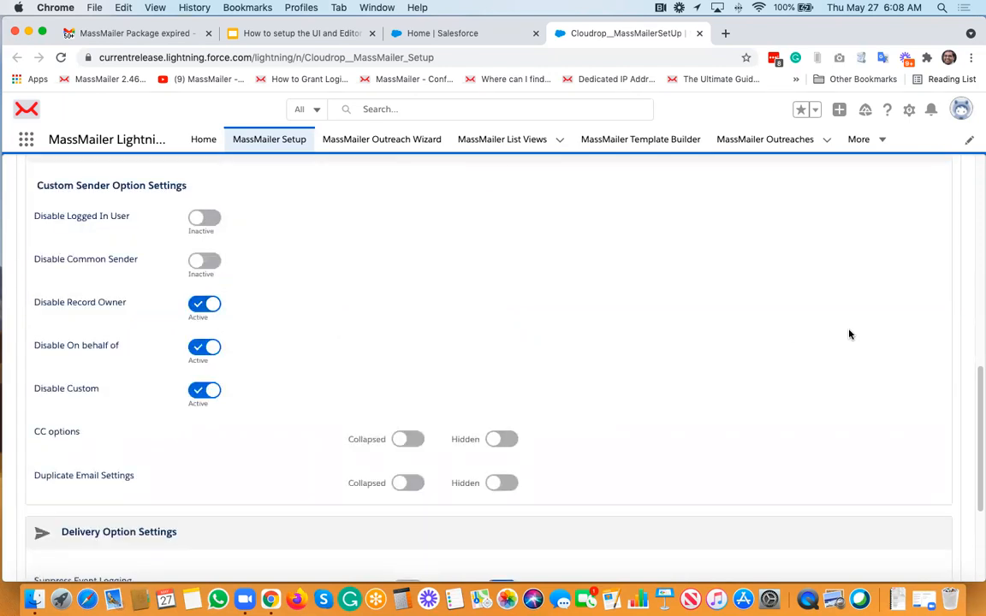
Set Link Email Event Logging to Collapsed in the delivery option settings
scroll(849, 334, "down", 3)
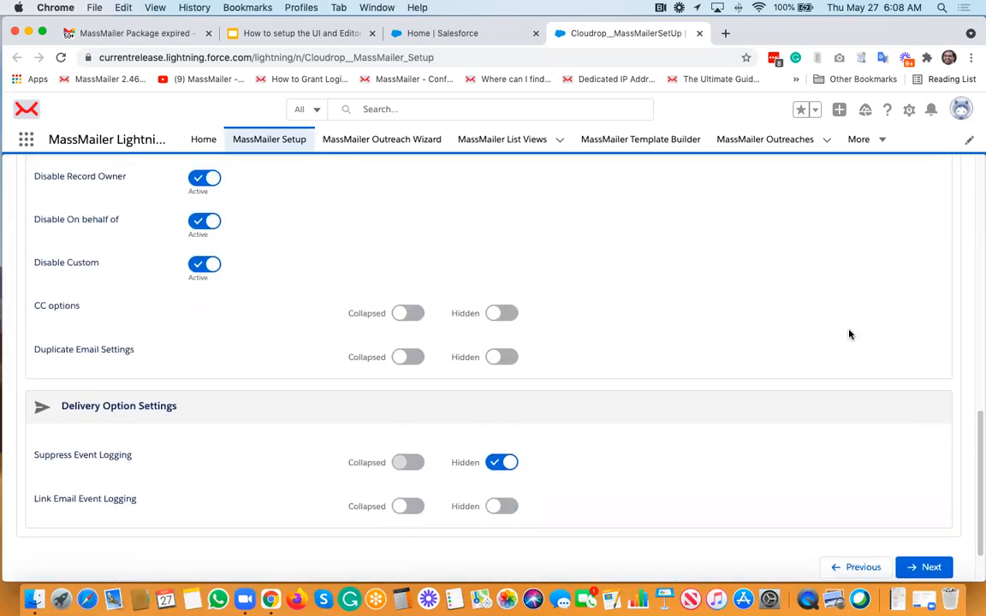
scroll(848, 334, "down", 2)
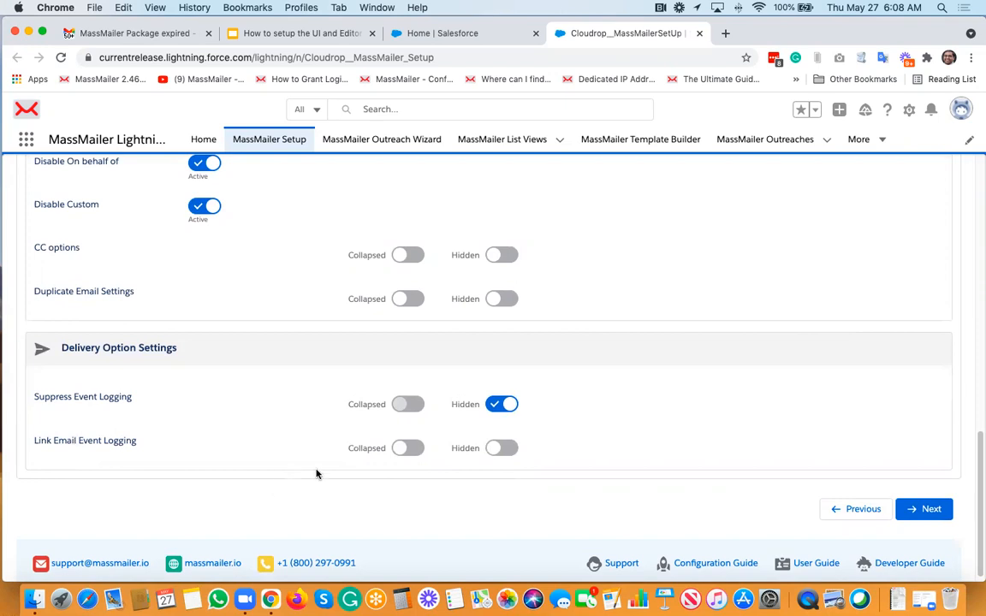
left_click(408, 448)
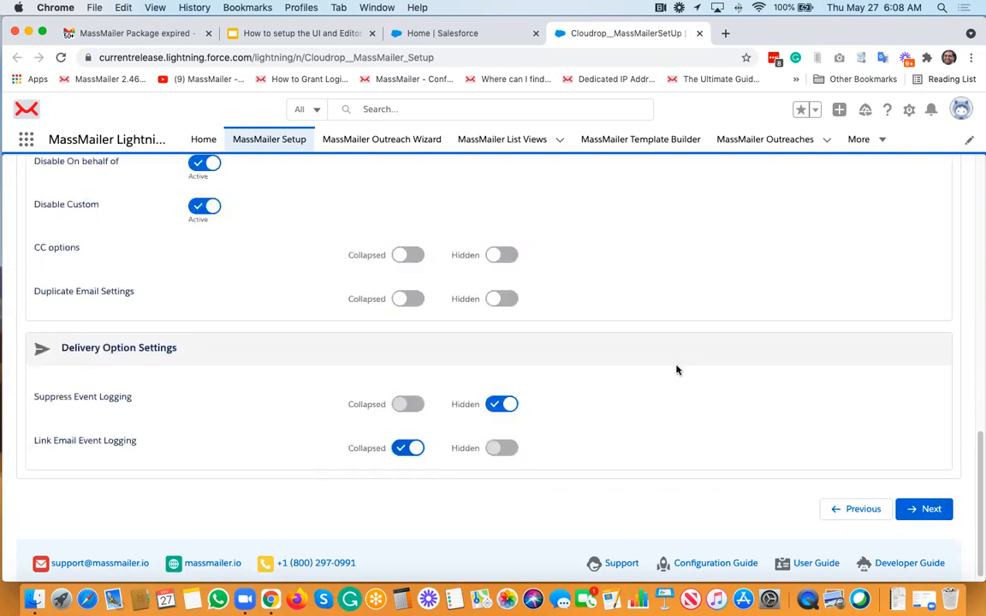
scroll(676, 369, "up", 15)
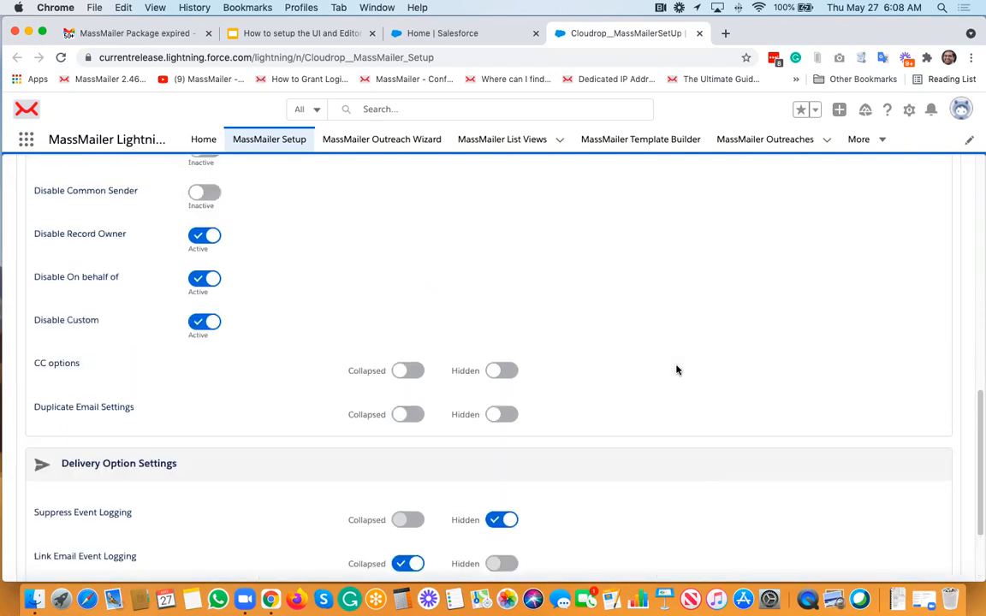
scroll(676, 370, "up", 2)
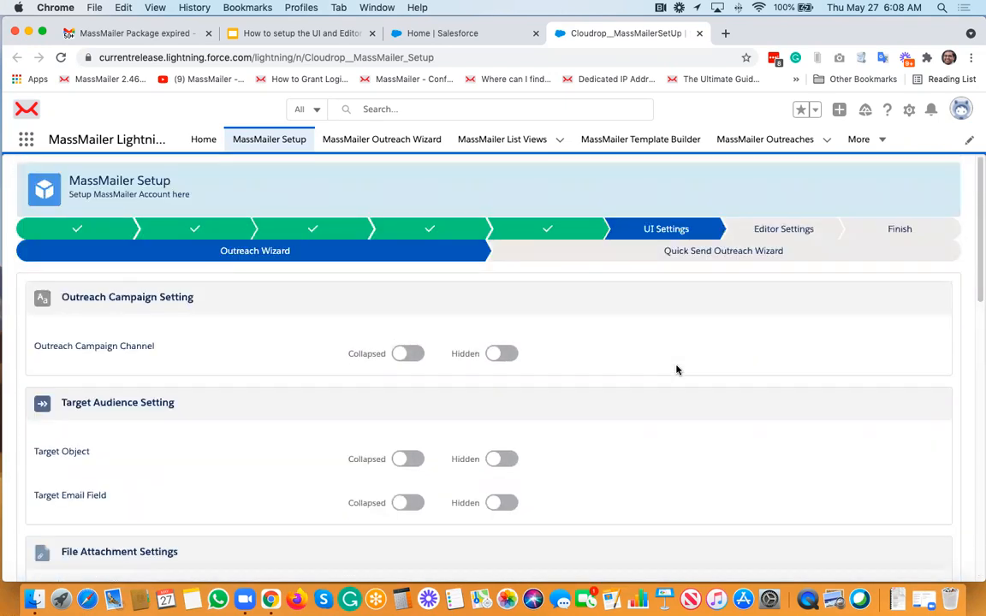
Start a new outreach in the MassMailer Outreach Wizard, keeping the default campaign name and Email channel, and choose Contact as the target object
left_click(459, 34)
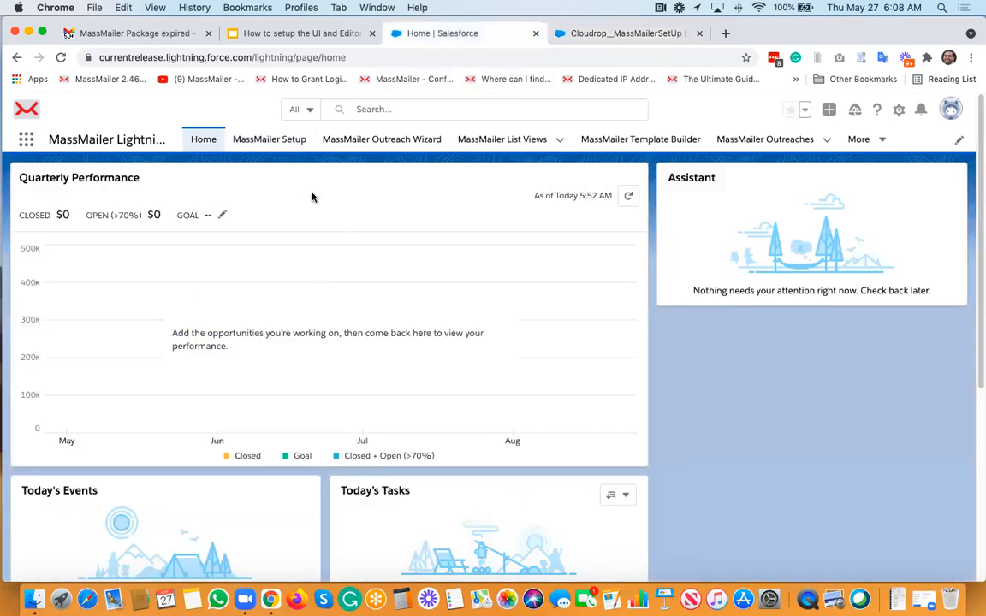
left_click(391, 144)
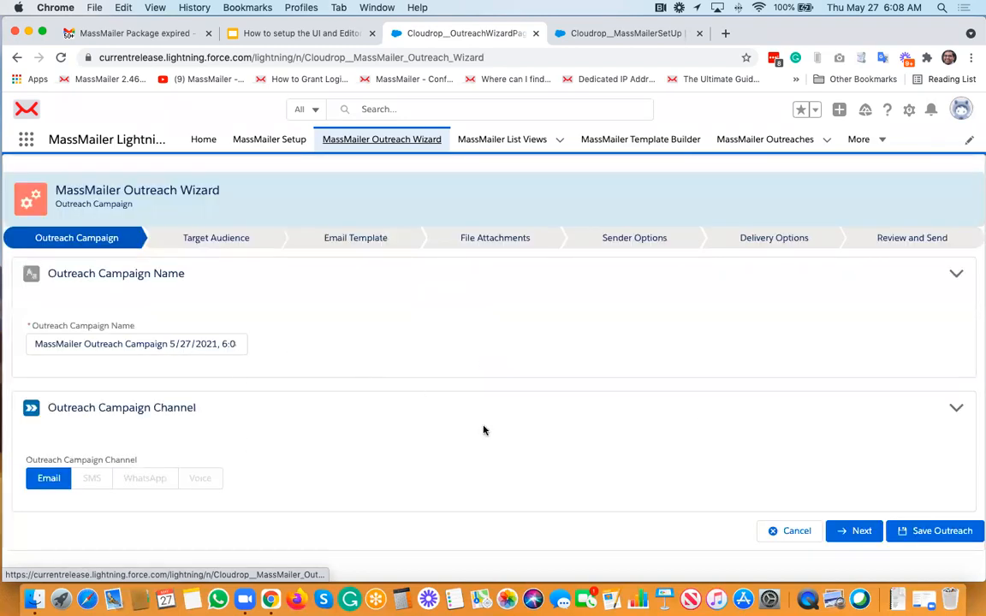
left_click(847, 531)
left_click(253, 346)
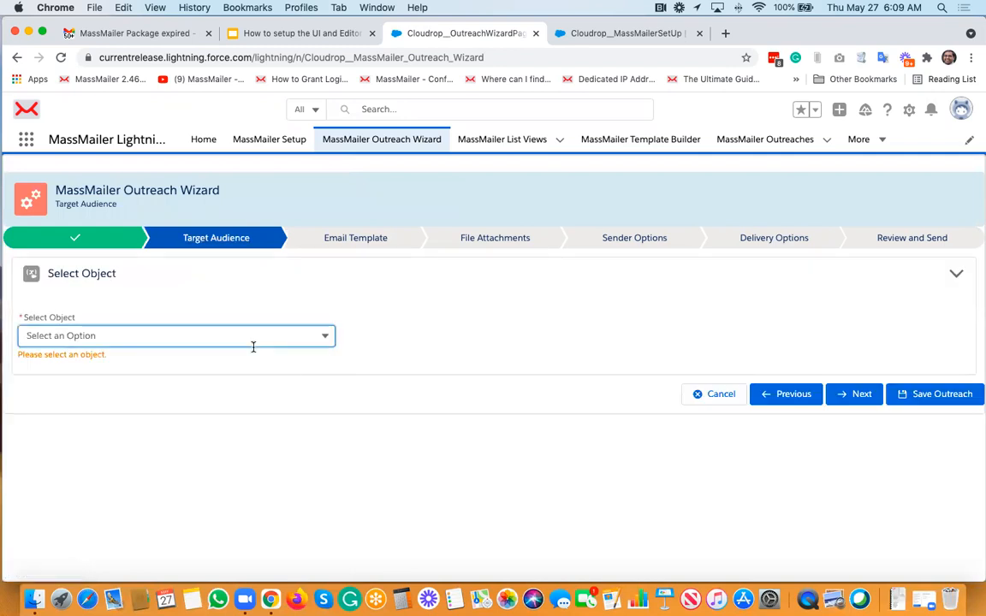
left_click(95, 479)
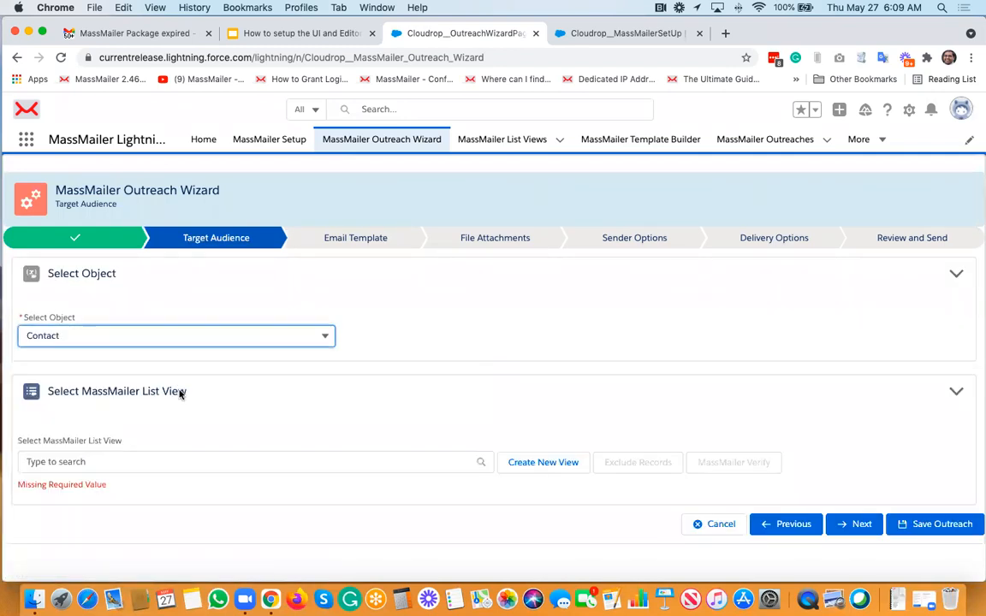
Target the mm contacts list view for the outreach and continue to the Email Template stage
left_click(204, 461)
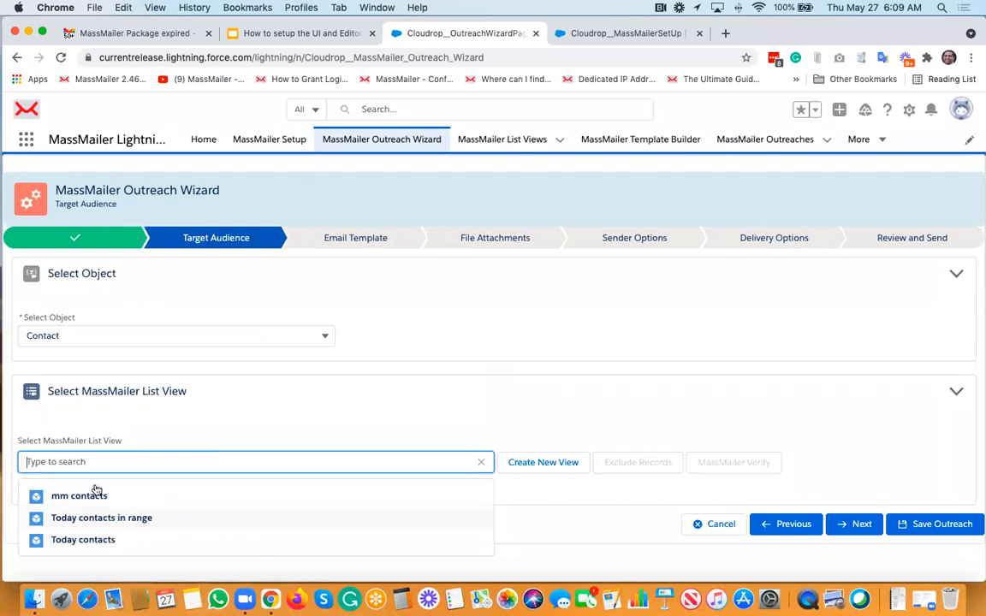
left_click(78, 496)
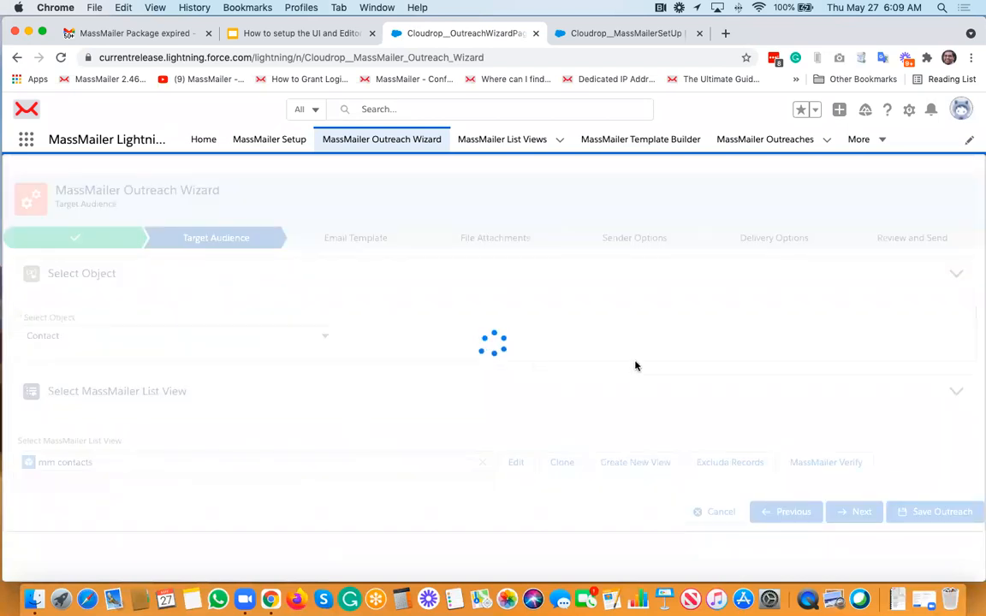
scroll(636, 363, "down", 5)
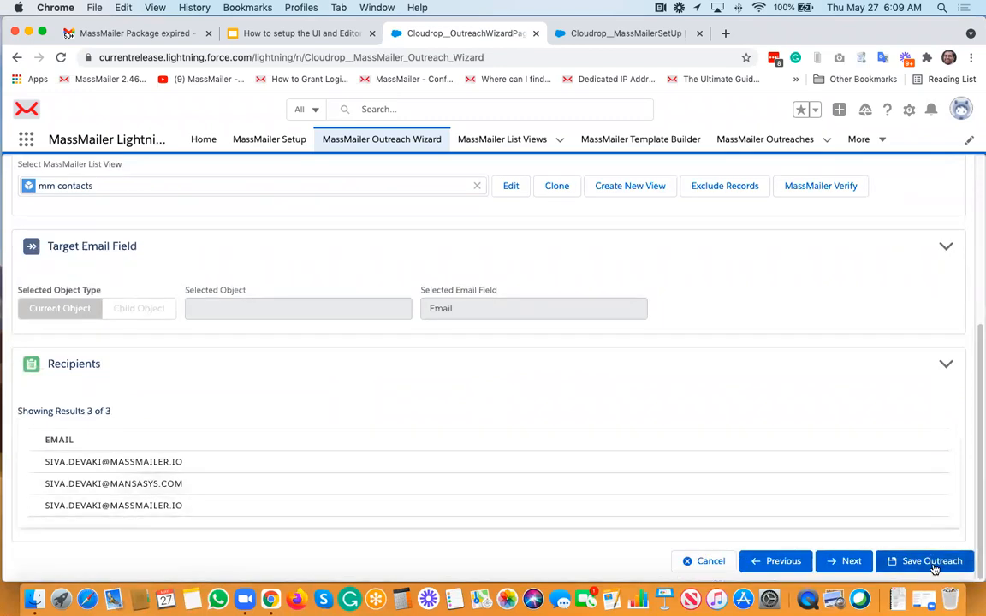
left_click(841, 560)
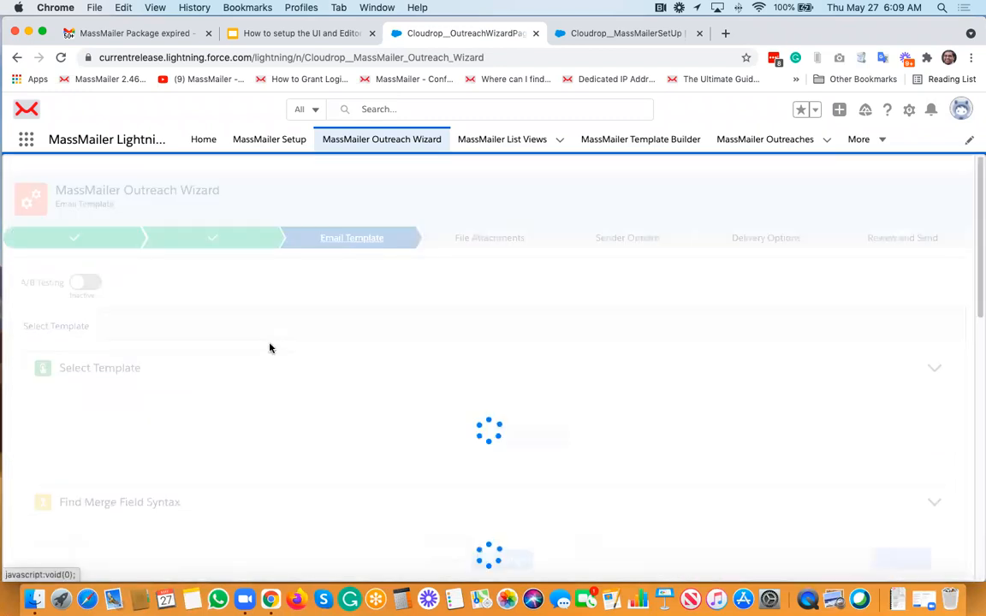
Enter the email subject "demo email" and the body "demo content", and continue to the File Attachments stage
scroll(319, 382, "down", 3)
scroll(257, 376, "down", 3)
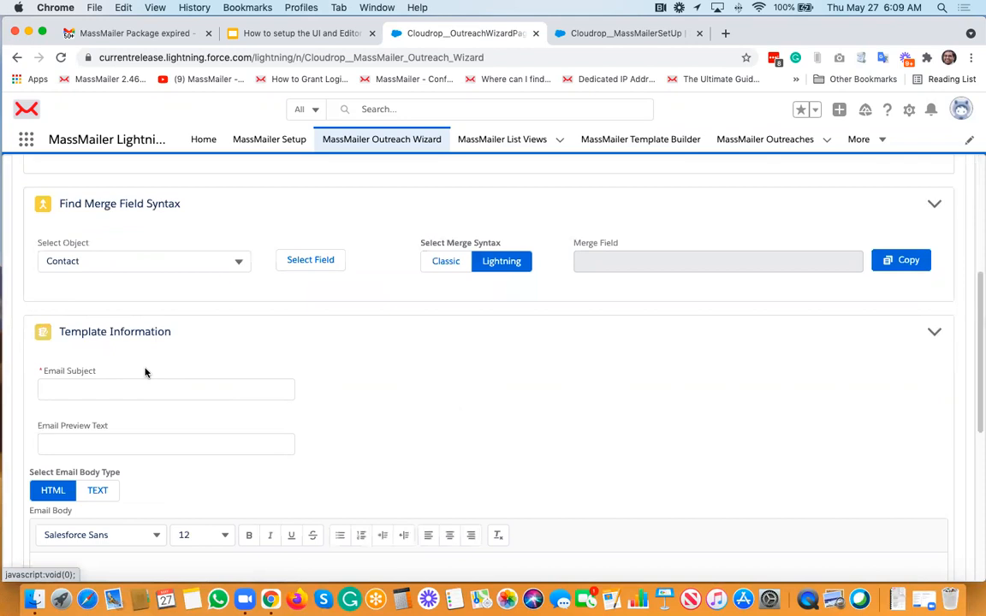
left_click(155, 380)
type("demo email")
scroll(225, 479, "down", 3)
left_click(225, 493)
type("d")
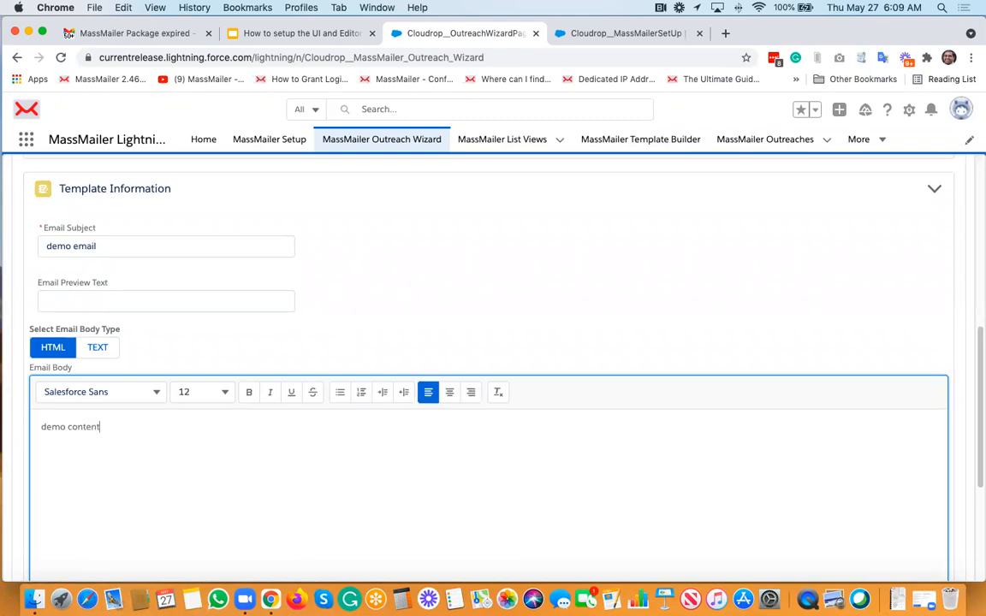
scroll(804, 496, "down", 5)
left_click(843, 561)
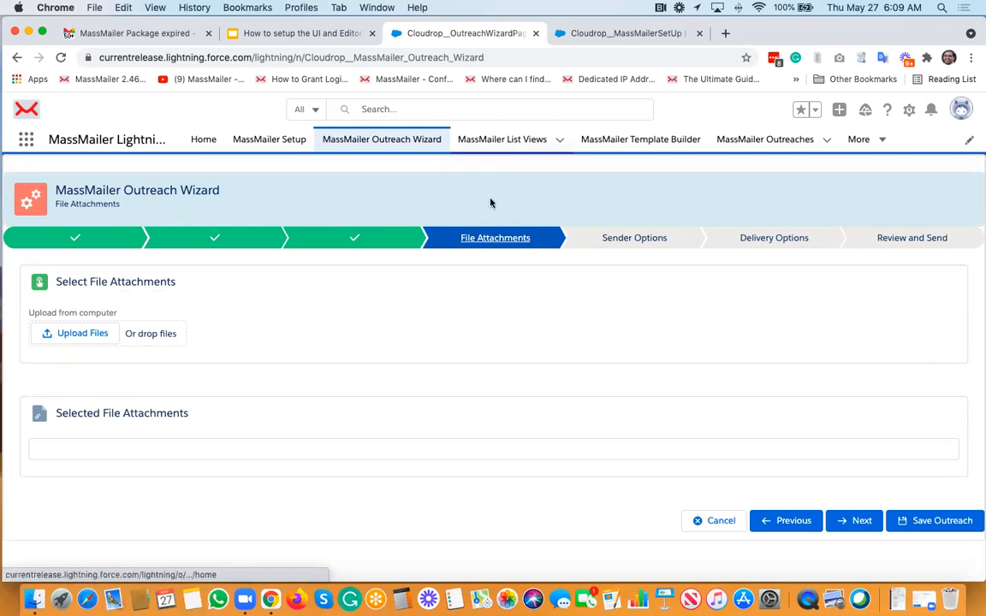
key("super+Tab")
key("super+Tab")
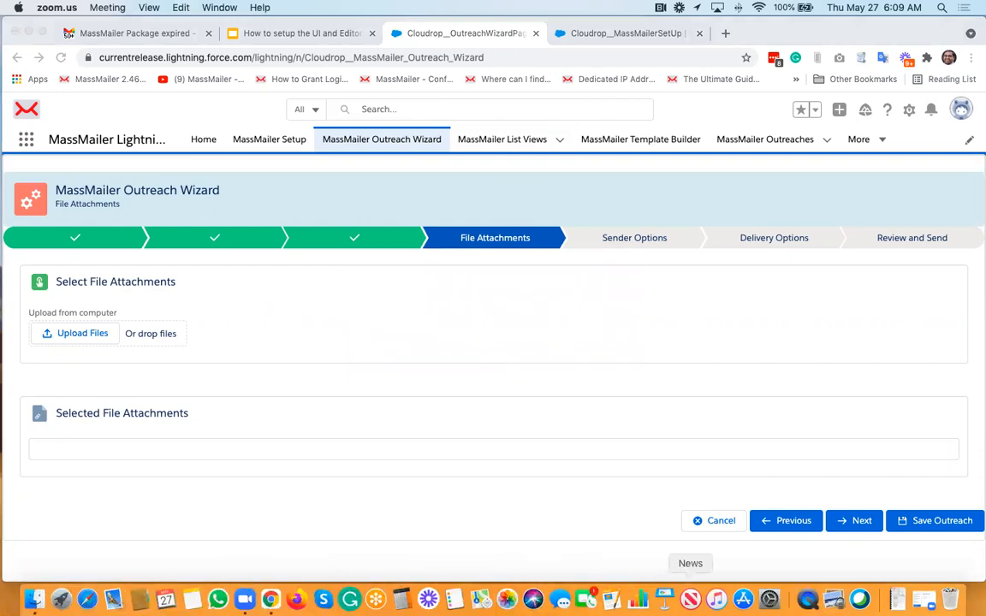
left_click(470, 322)
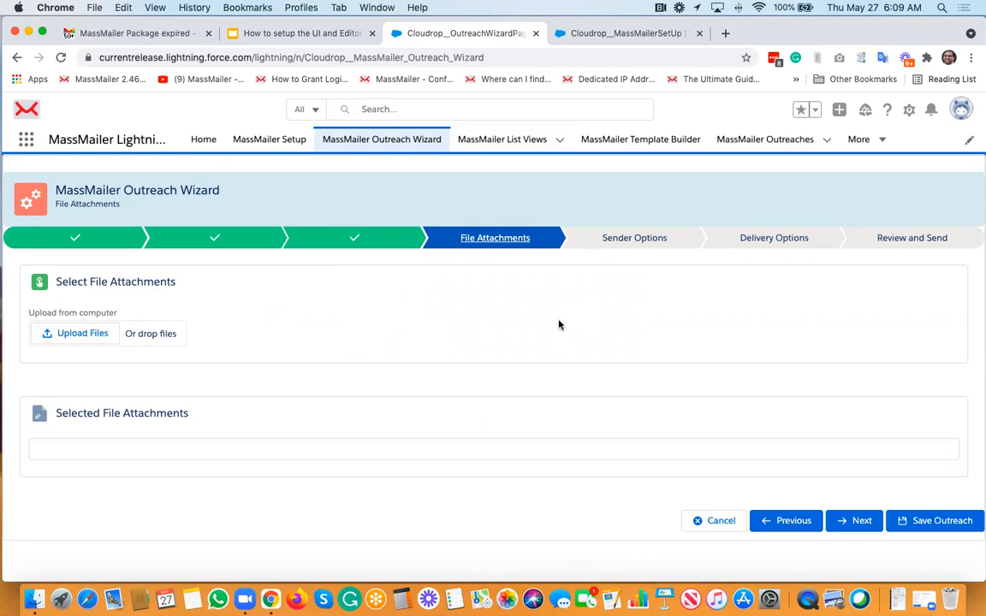
Continue to Sender Options and compare the offered sender choices with the custom sender option settings in MassMailer Setup
left_click(868, 521)
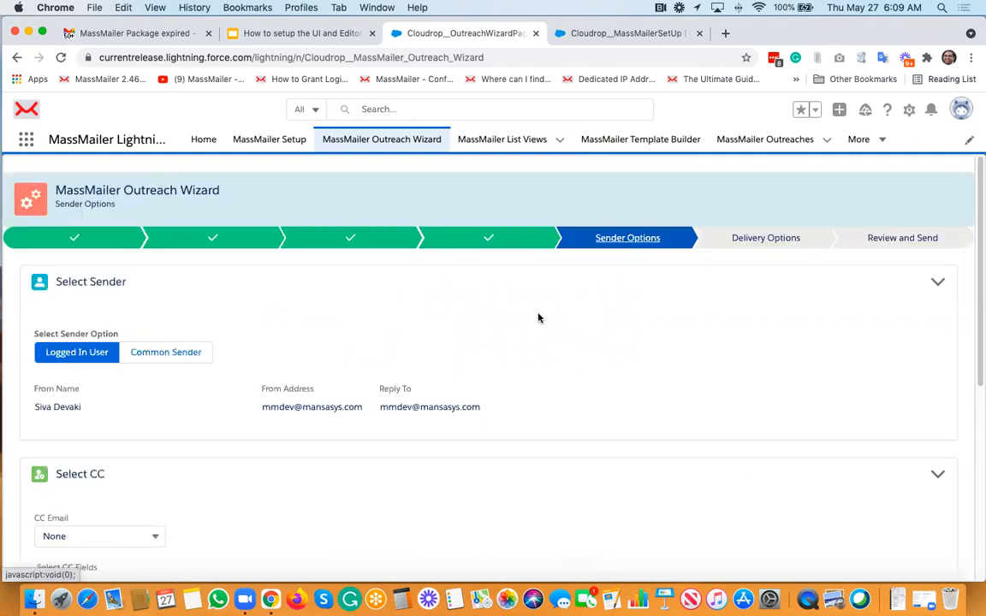
scroll(538, 318, "down", 2)
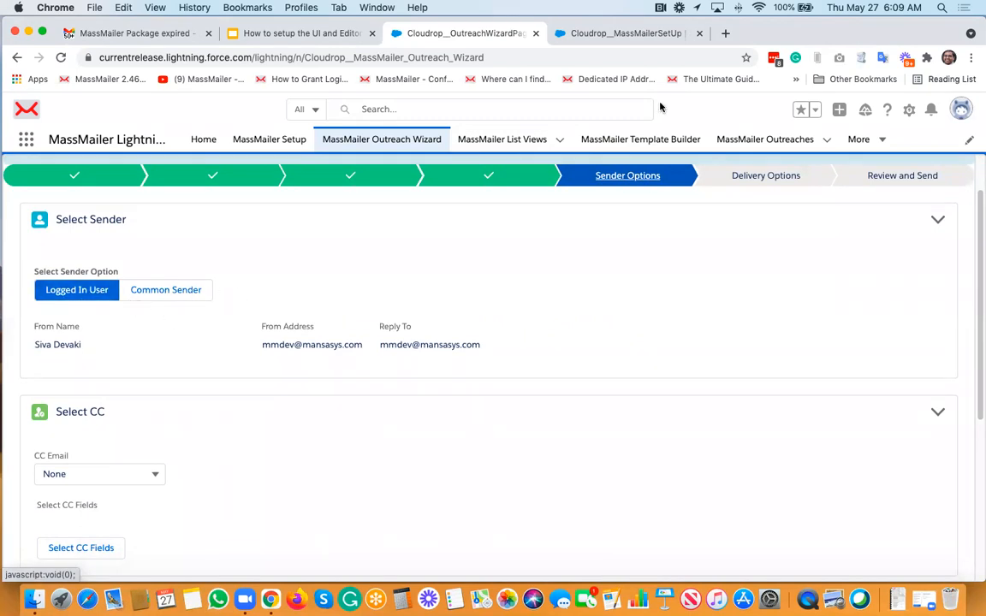
left_click(624, 35)
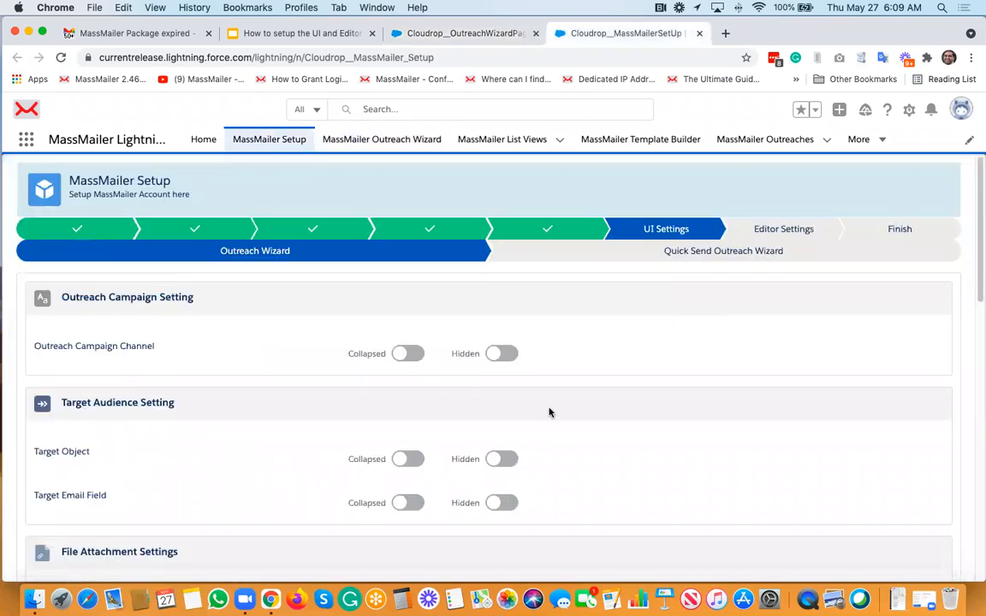
scroll(549, 413, "down", 5)
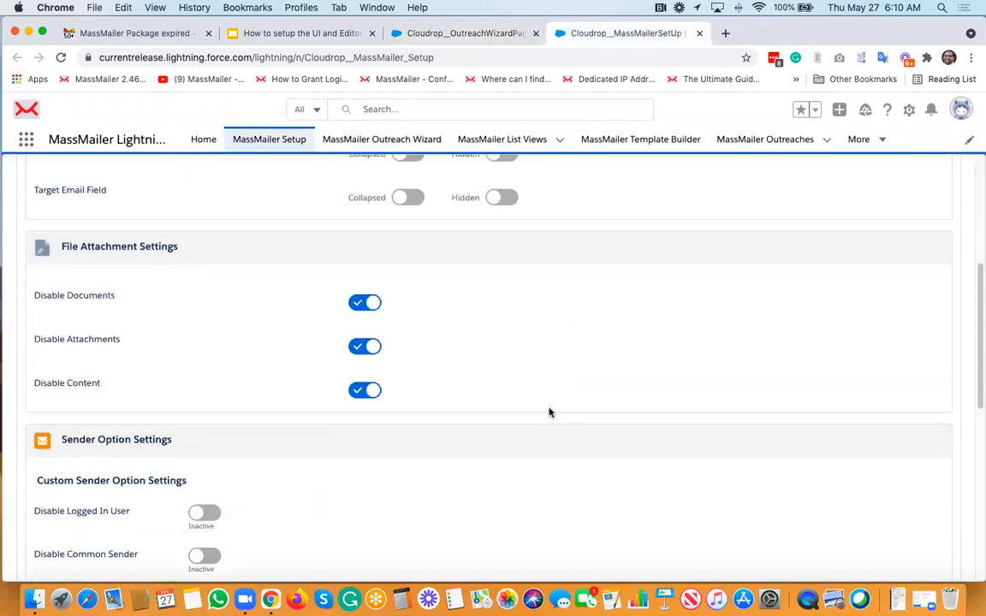
scroll(550, 412, "down", 1)
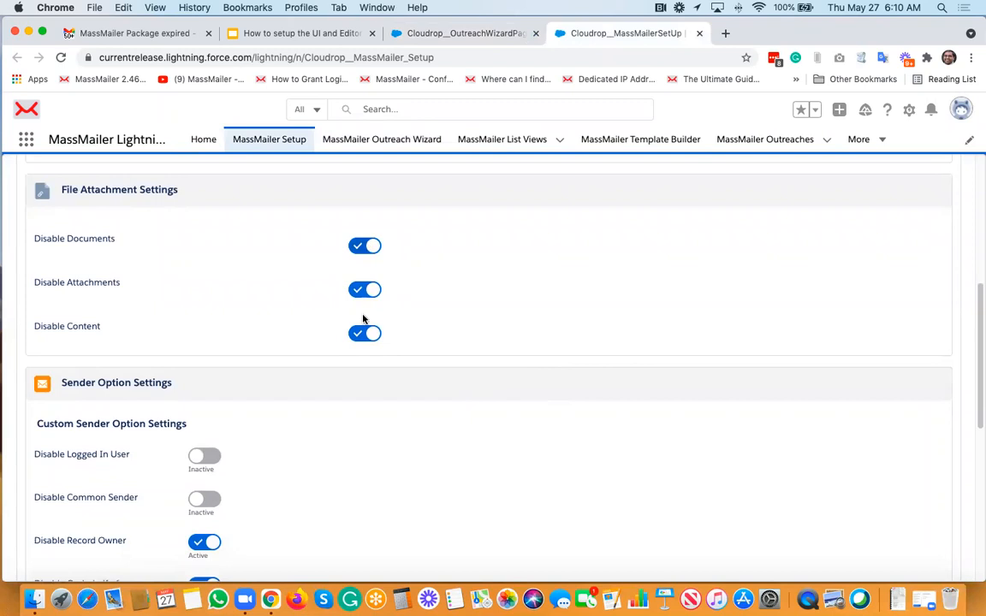
scroll(463, 390, "down", 3)
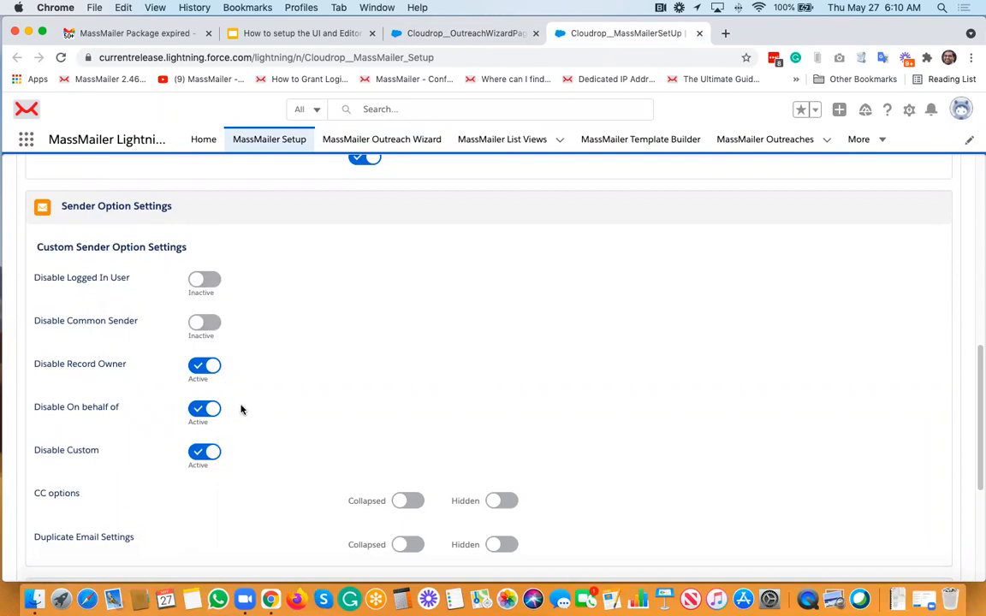
left_click(436, 35)
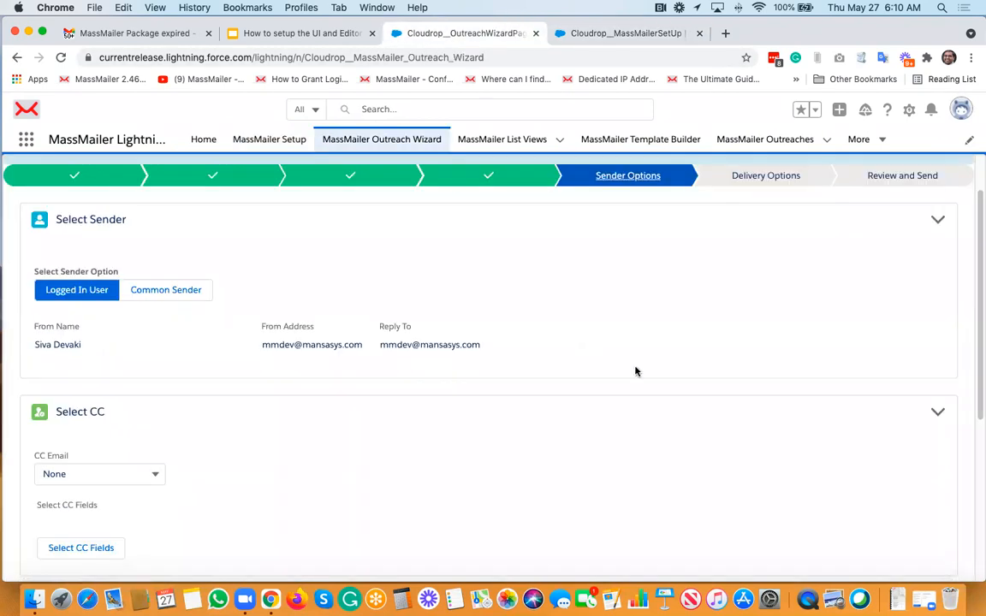
Continue to Delivery Options, compare it with the delivery option settings in MassMailer Setup, and expand the Link Email Event Logging section
scroll(637, 371, "down", 5)
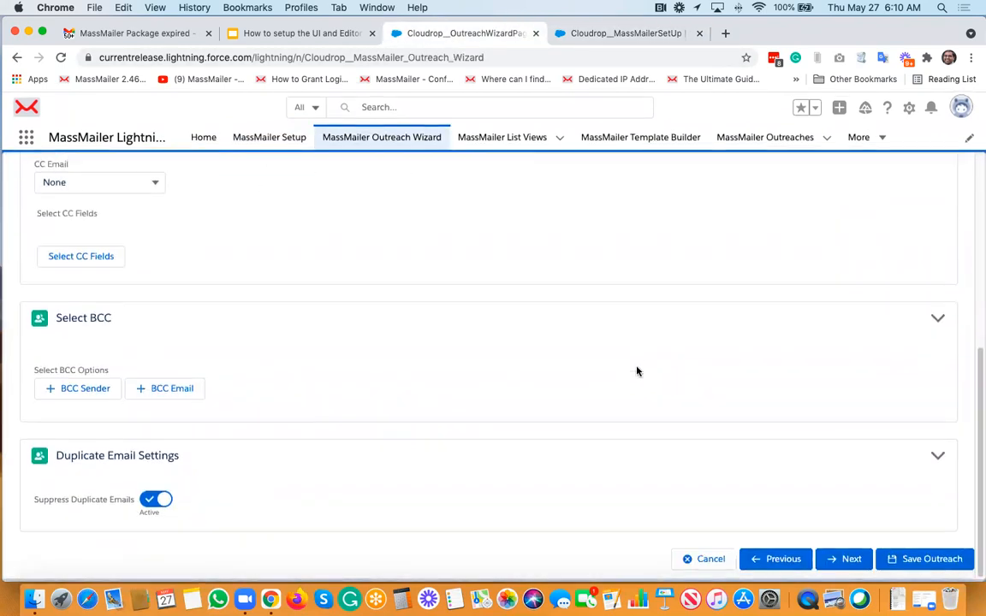
left_click(843, 558)
scroll(488, 349, "down", 6)
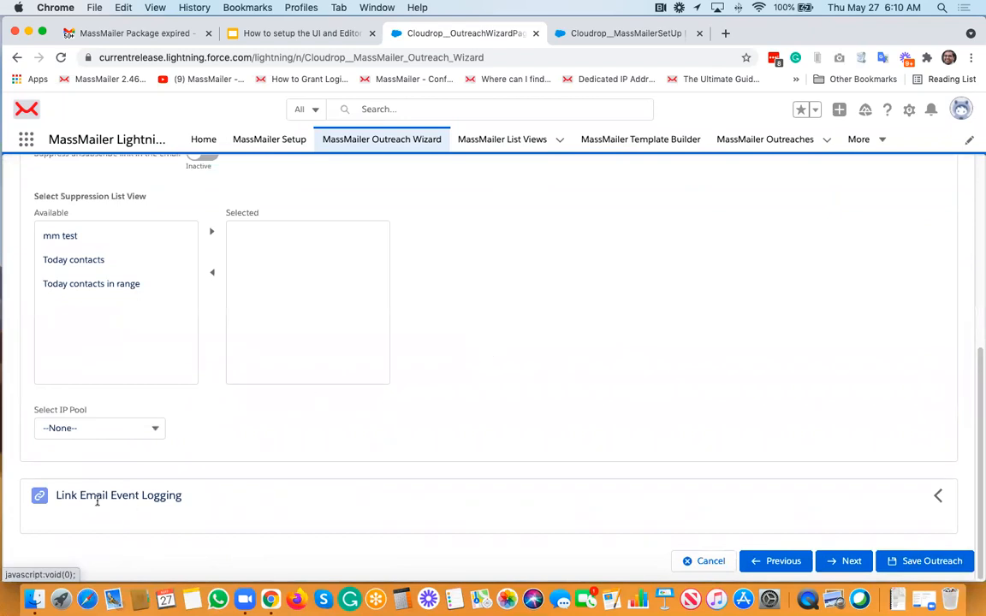
left_click(591, 34)
scroll(603, 442, "down", 5)
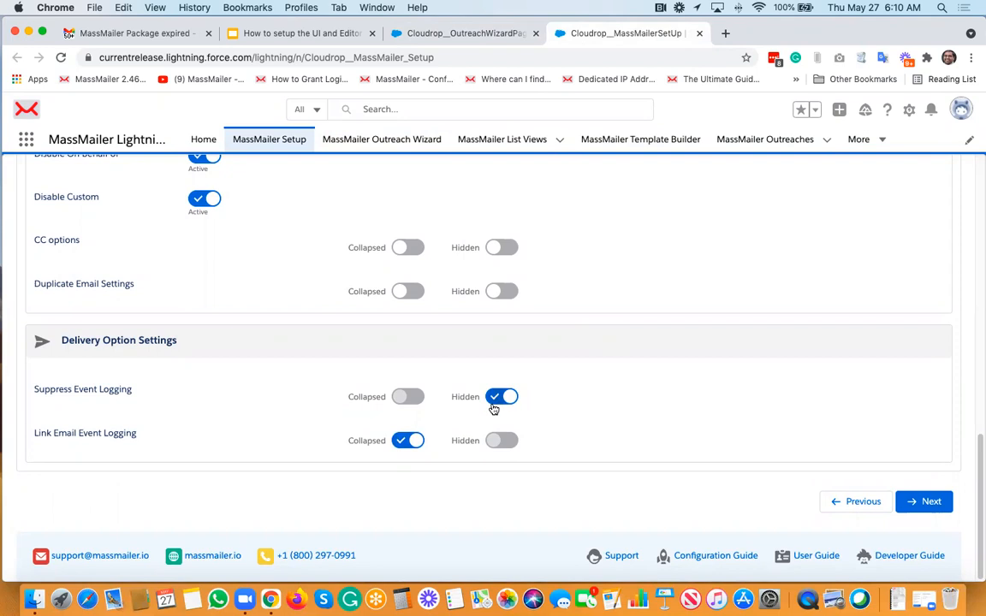
left_click(439, 38)
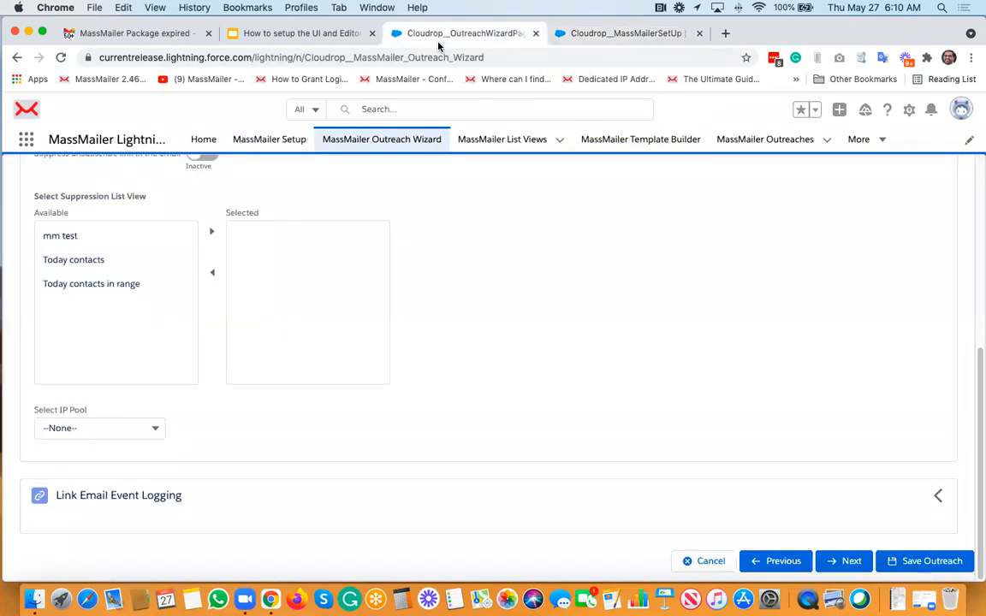
left_click(937, 497)
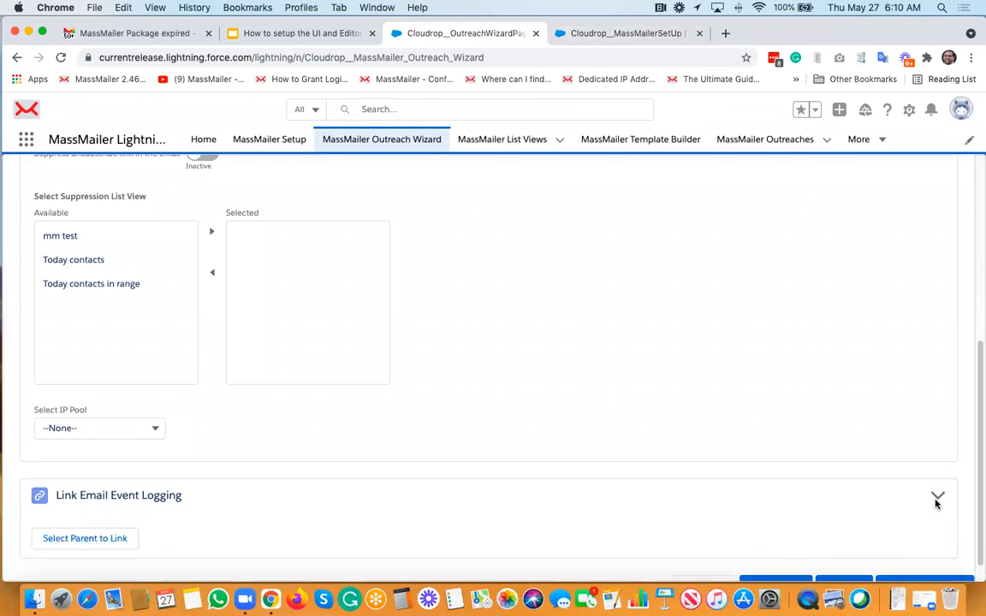
scroll(936, 504, "down", 1)
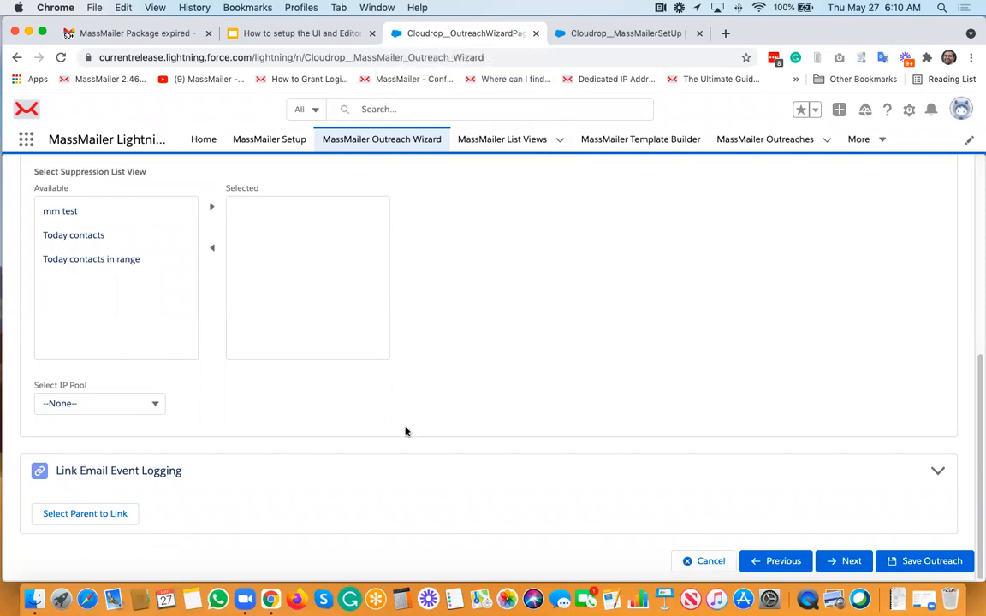
Open the Quick Send Outreach Wizard part of the UI settings in MassMailer Setup
left_click(633, 34)
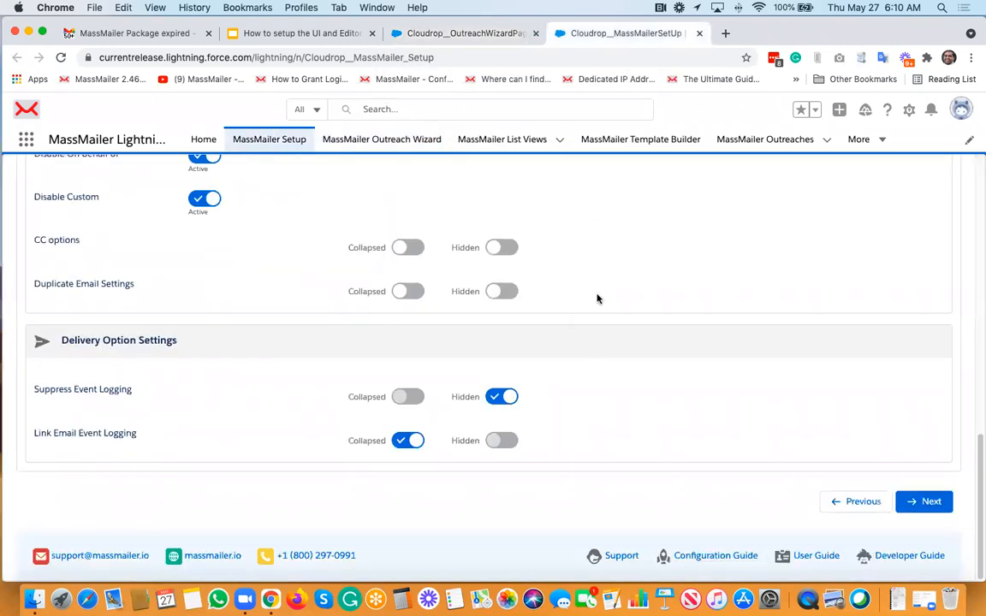
scroll(639, 288, "up", 10)
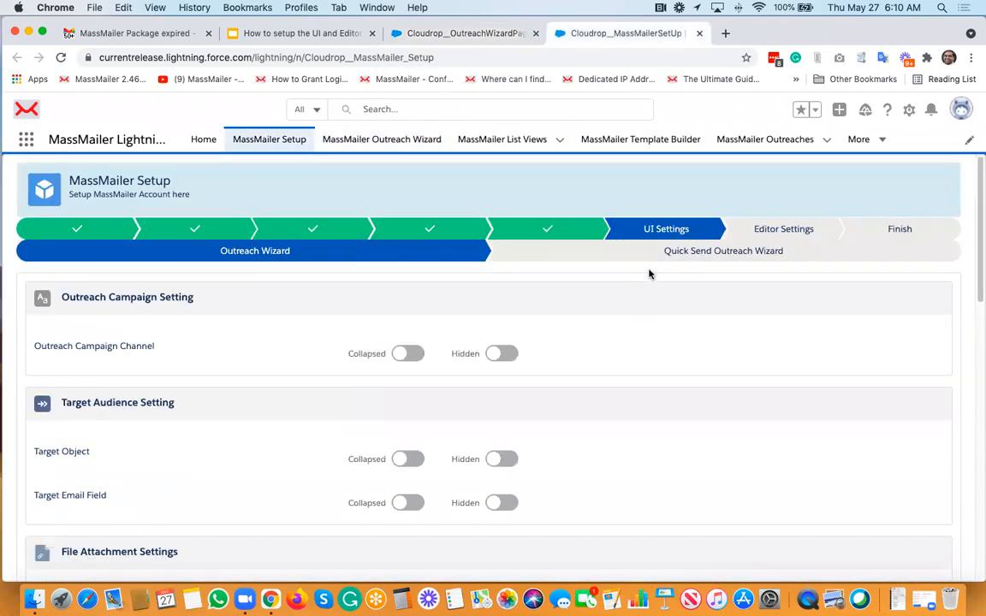
left_click(726, 251)
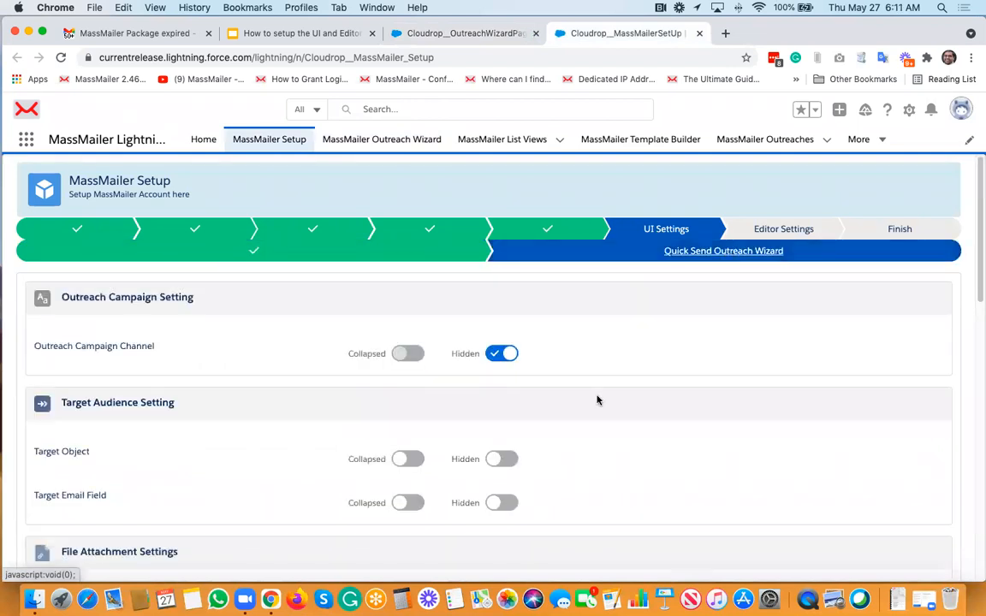
Open a contact's record from the global search in the tab that holds the Outreach Wizard
left_click(401, 38)
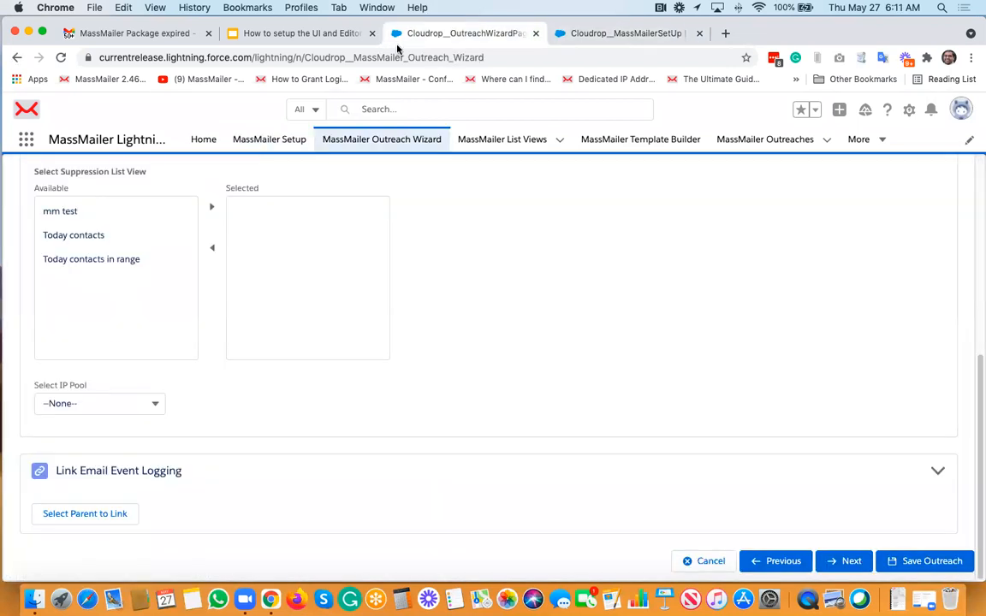
left_click(377, 108)
left_click(432, 280)
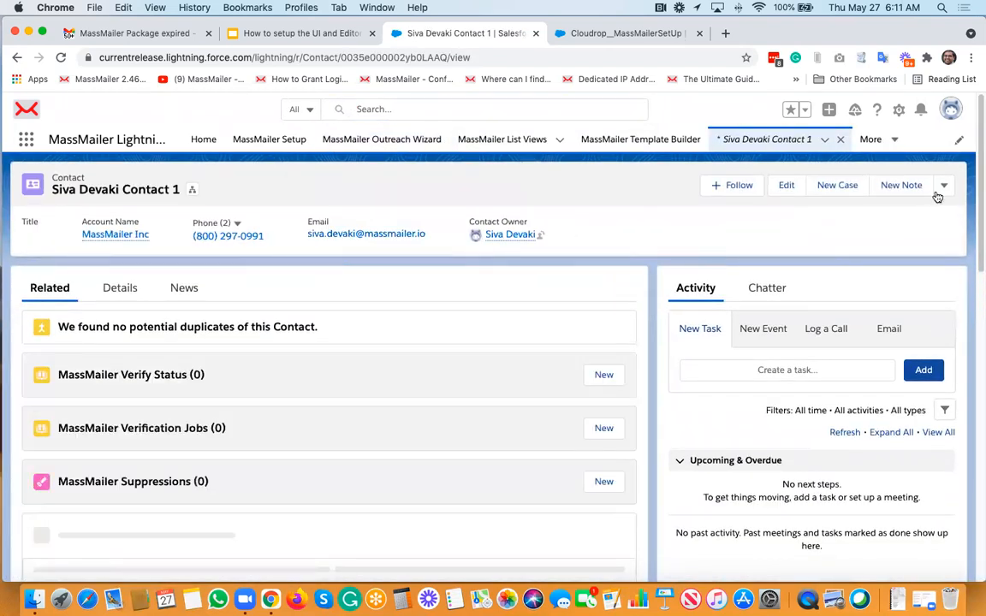
left_click(944, 185)
left_click(916, 371)
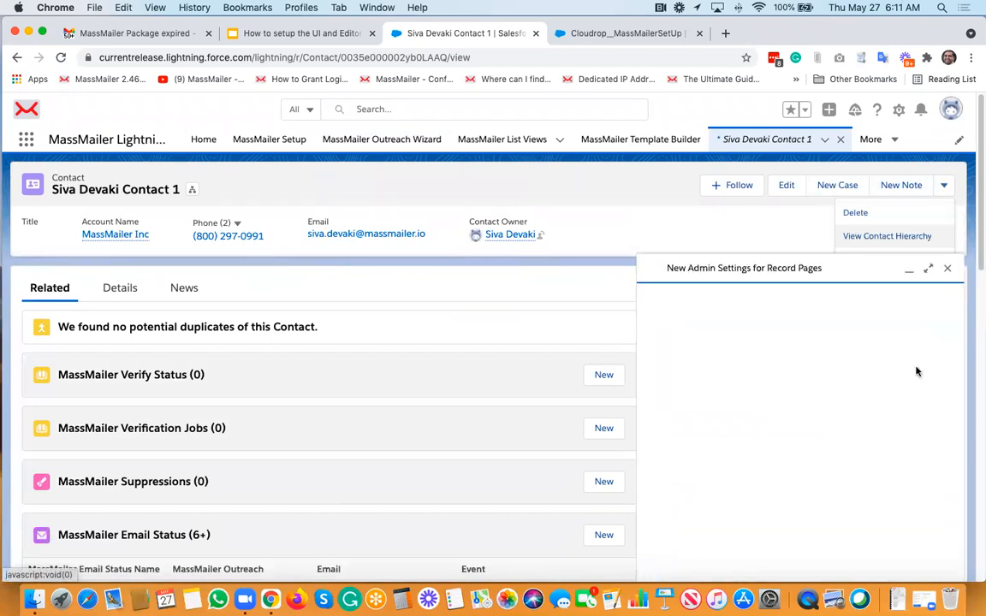
left_click(948, 269)
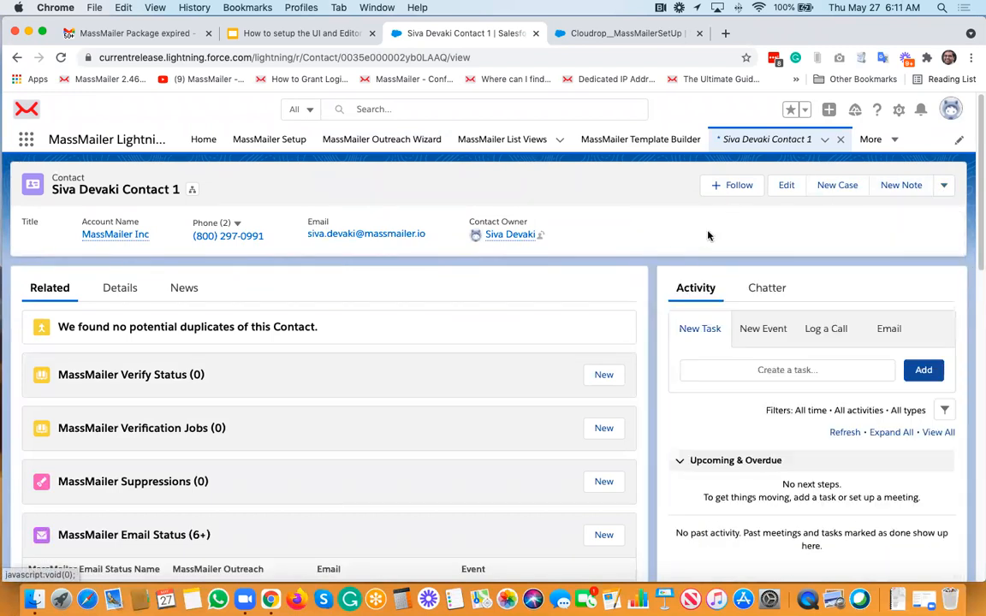
Start Quick Send Via MassMailer for the open contact and look over its campaign name and target sections
left_click(944, 185)
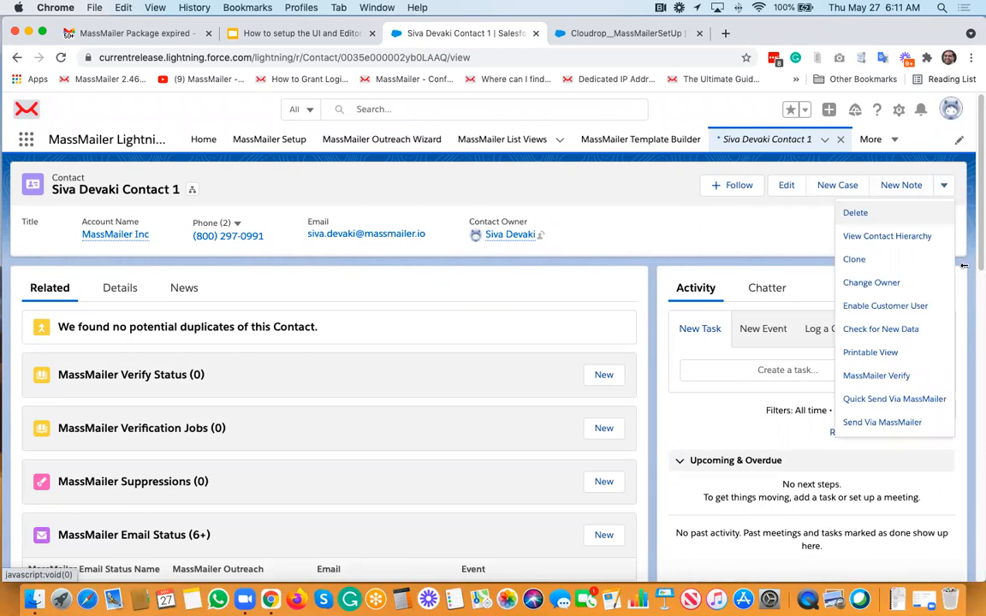
left_click(917, 402)
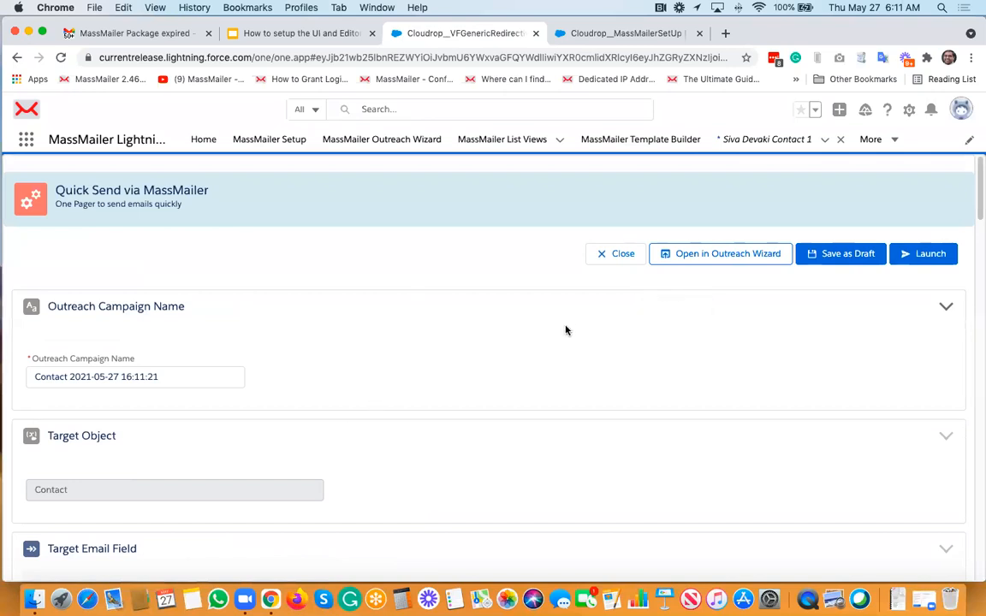
scroll(434, 392, "down", 1)
scroll(434, 392, "down", 1)
scroll(434, 392, "up", 2)
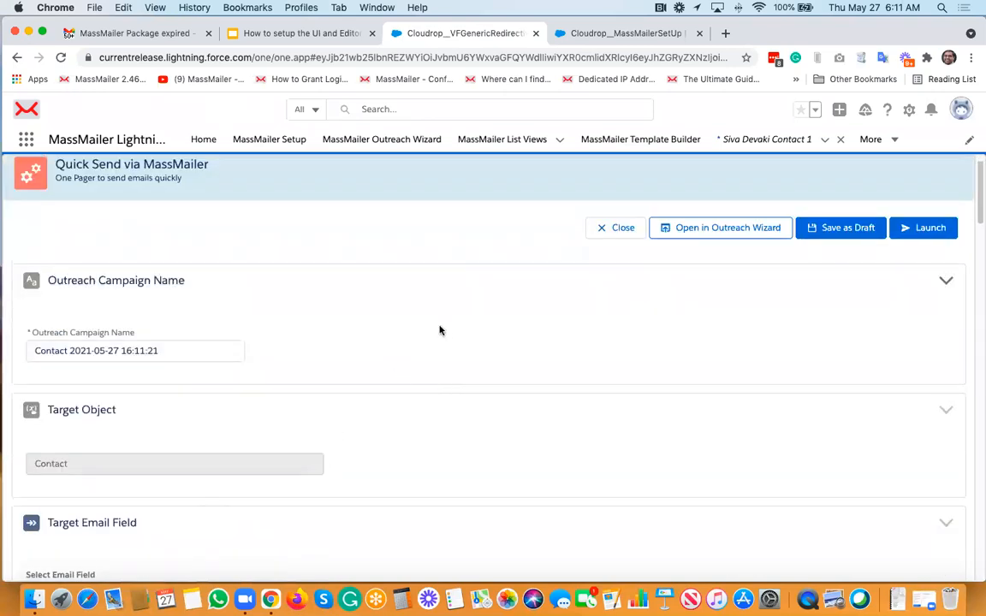
Compare the Quick Send page's outreach campaign section with the Outreach Campaign Channel setting in MassMailer Setup
left_click(561, 33)
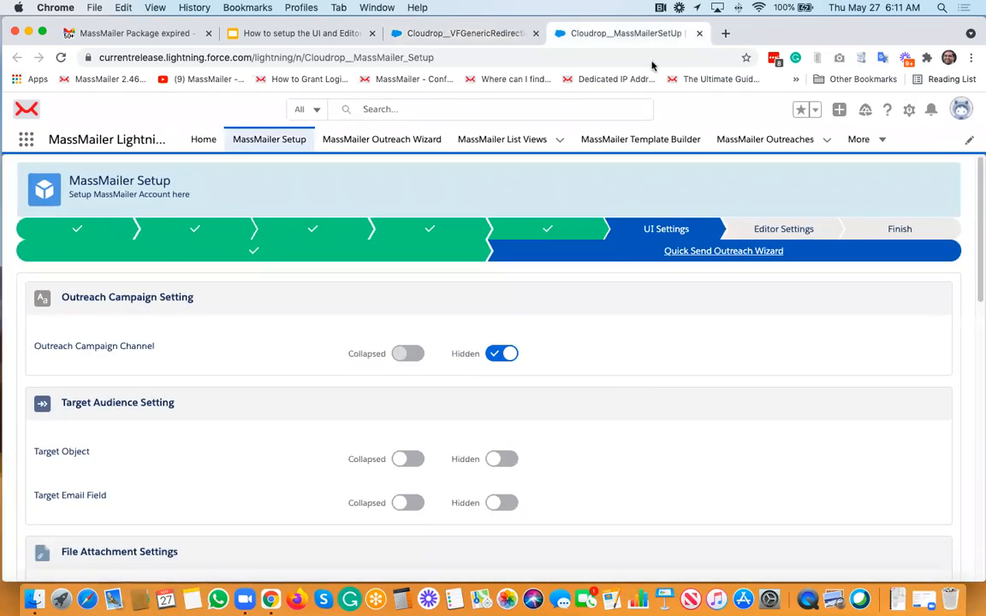
left_click(448, 32)
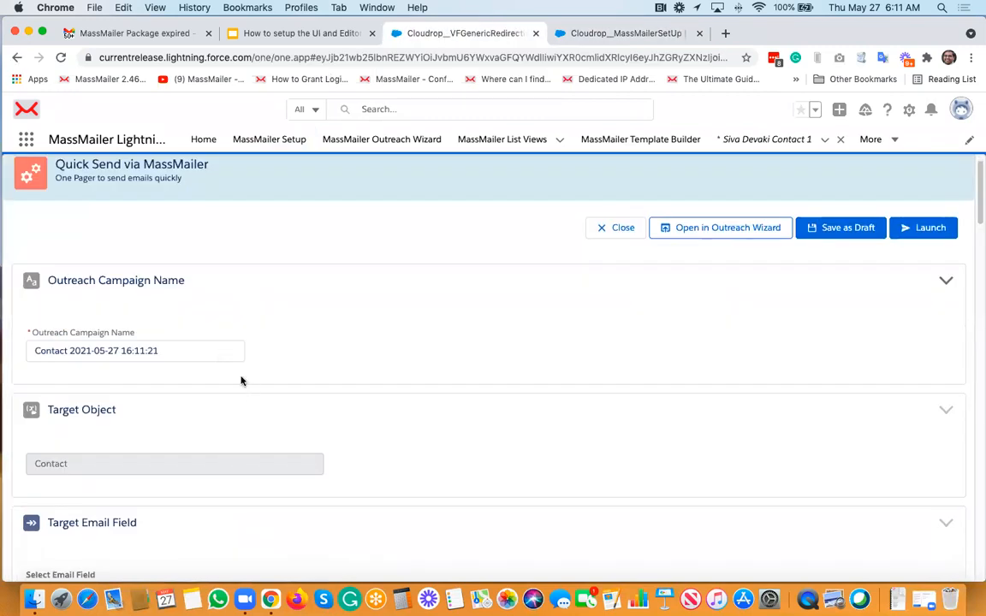
left_click(599, 33)
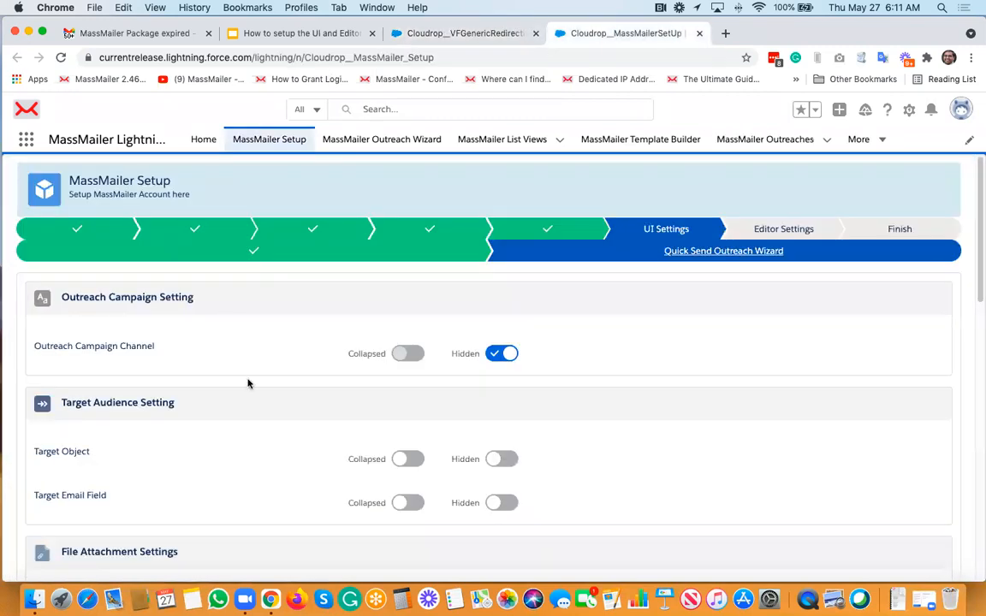
Turn on Disable Documents, Disable Attachments and Disable Content in the Quick Send Outreach Wizard's File Attachment Settings
scroll(730, 451, "down", 5)
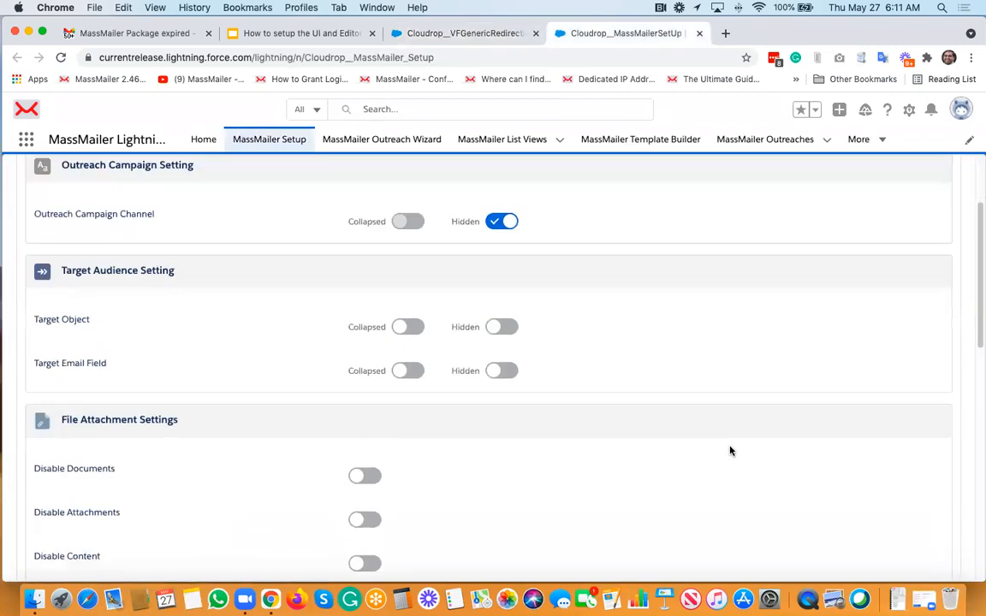
scroll(730, 451, "down", 1)
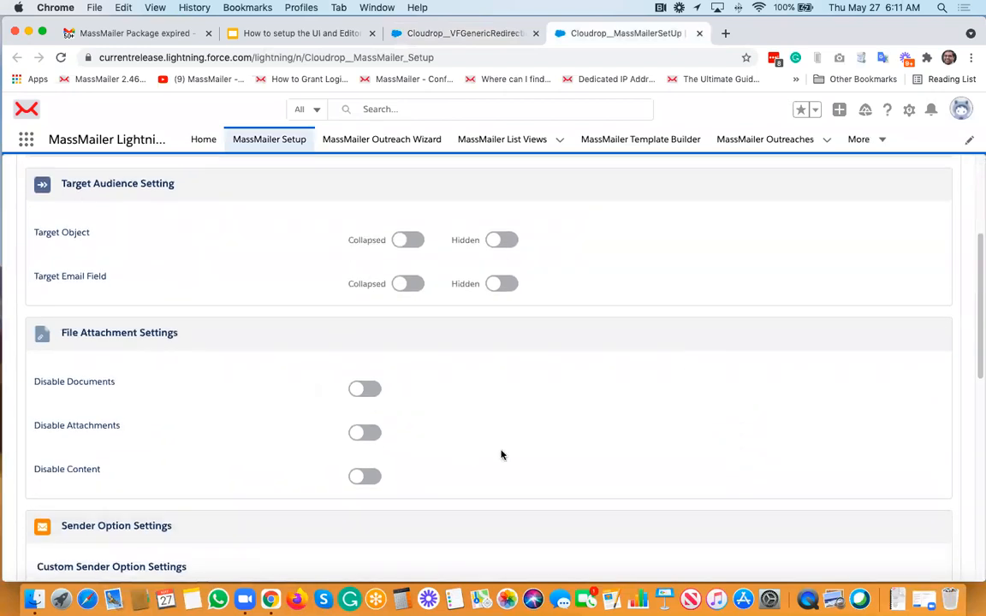
scroll(501, 455, "down", 3)
left_click(374, 268)
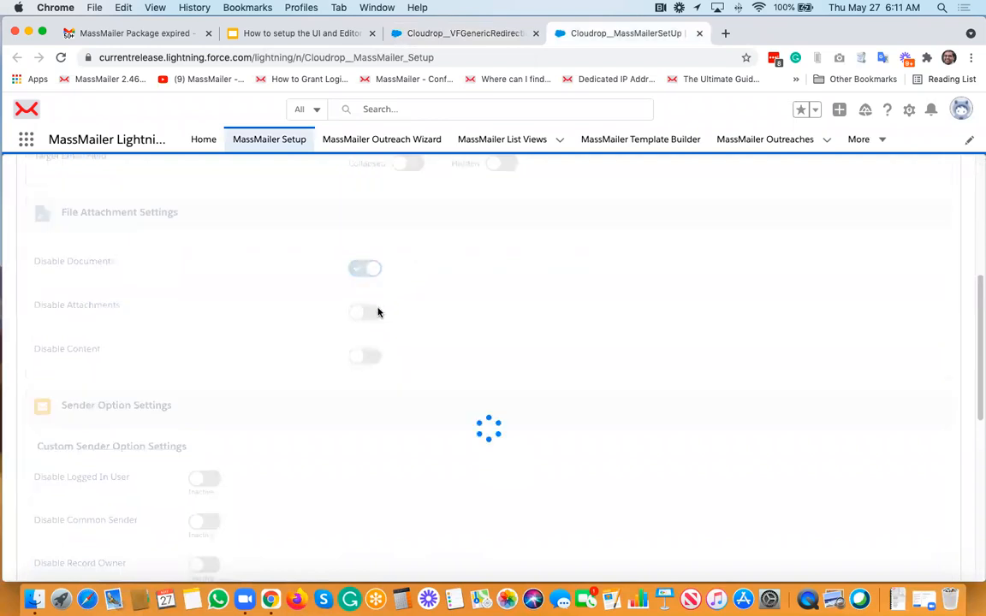
left_click(375, 313)
left_click(374, 356)
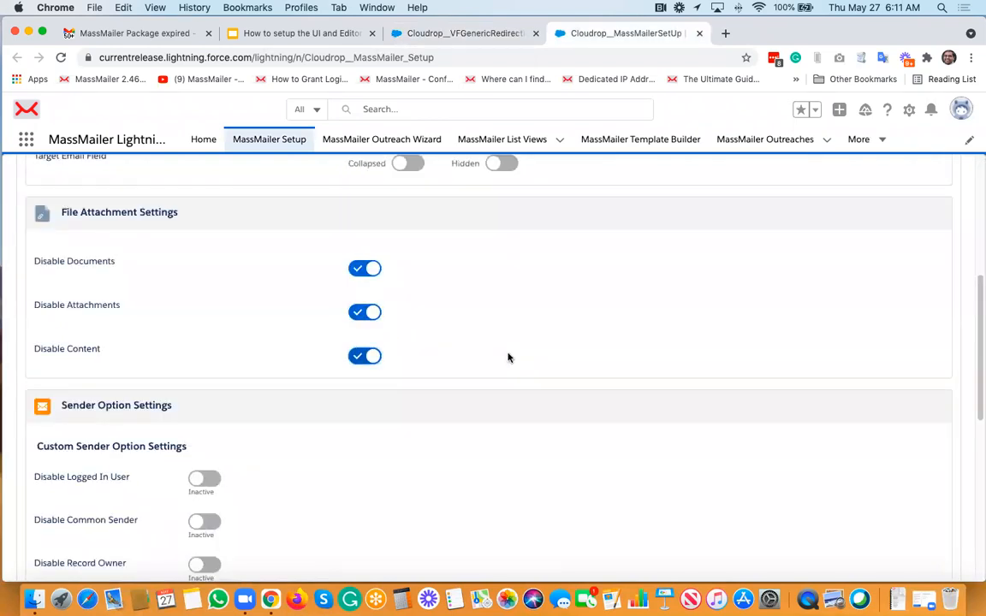
Turn on Disable On behalf of, Disable Custom and Disable Record Owner in the Quick Send Outreach Wizard's Sender Option Settings
scroll(508, 358, "down", 5)
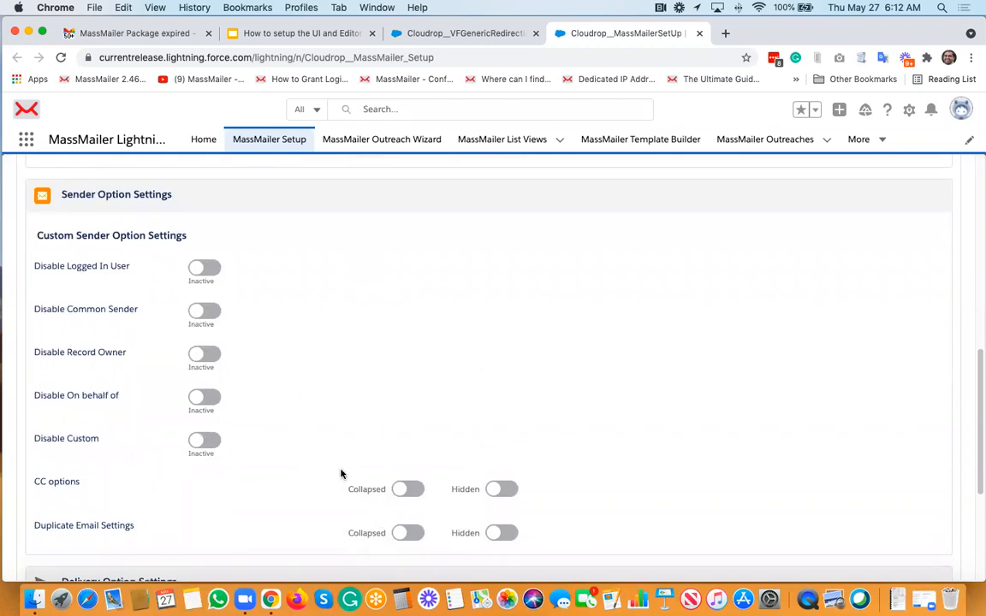
left_click(205, 397)
left_click(211, 441)
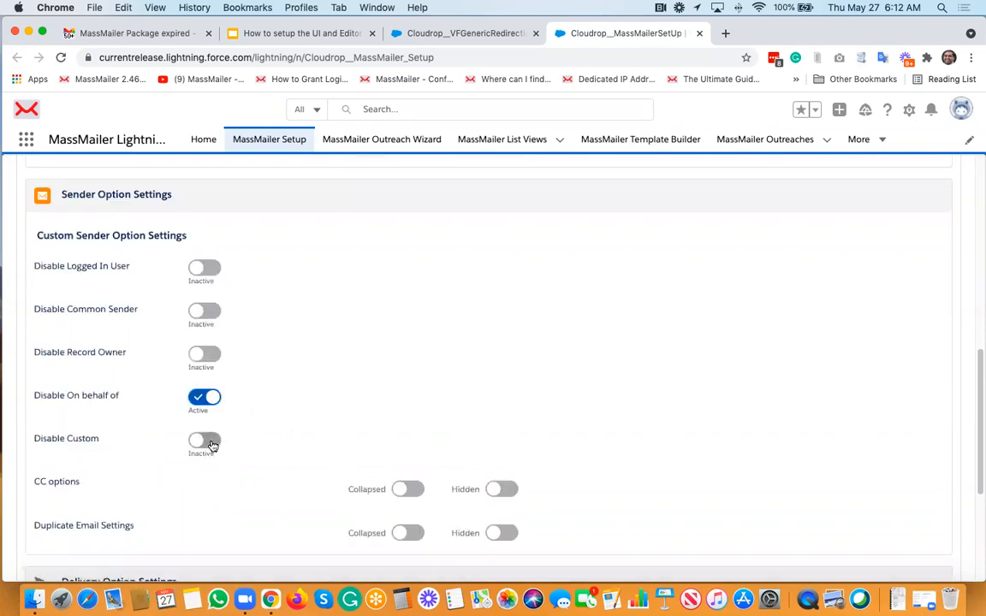
left_click(208, 356)
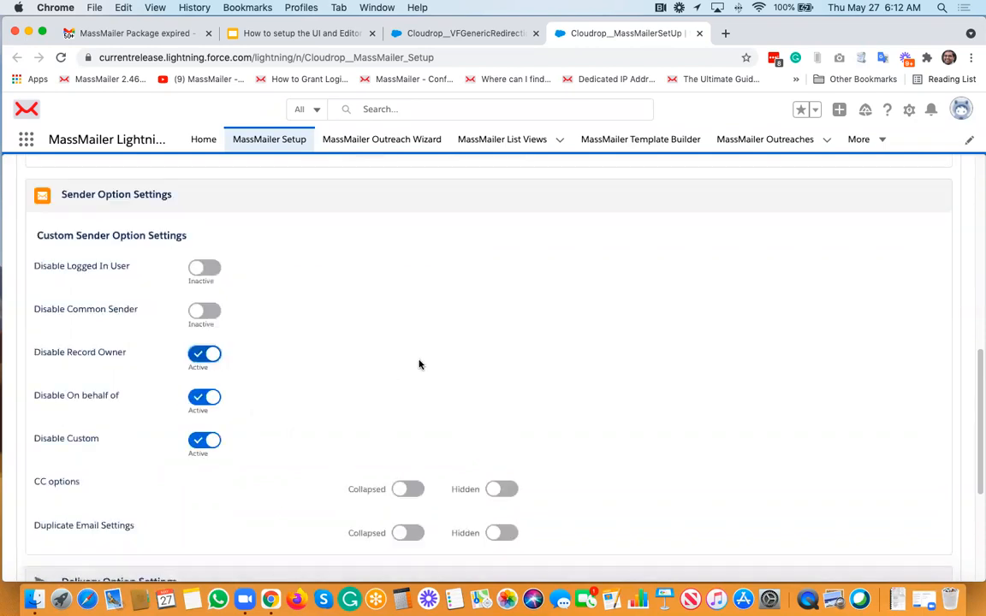
scroll(418, 365, "down", 3)
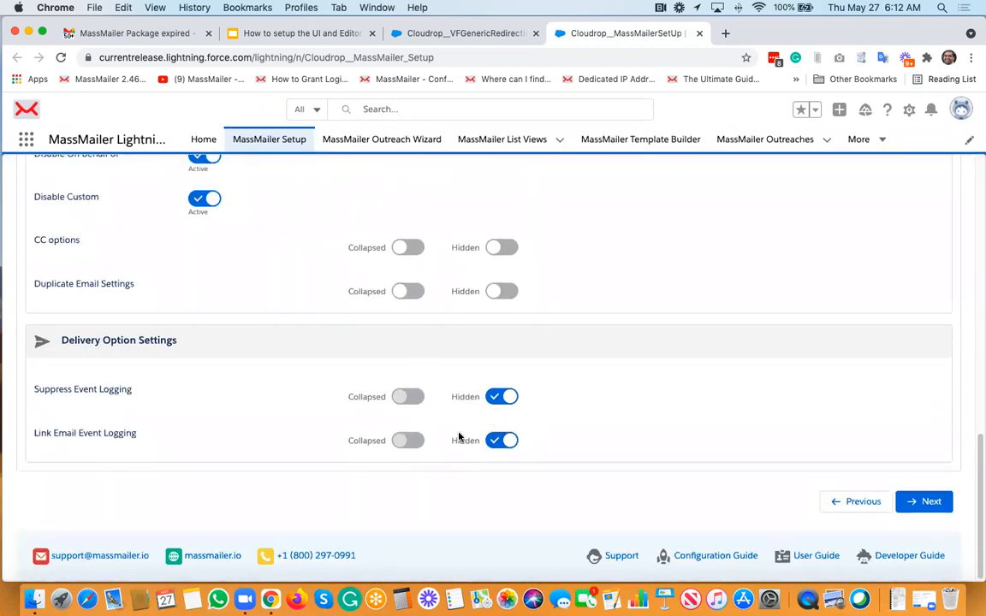
scroll(459, 437, "up", 15)
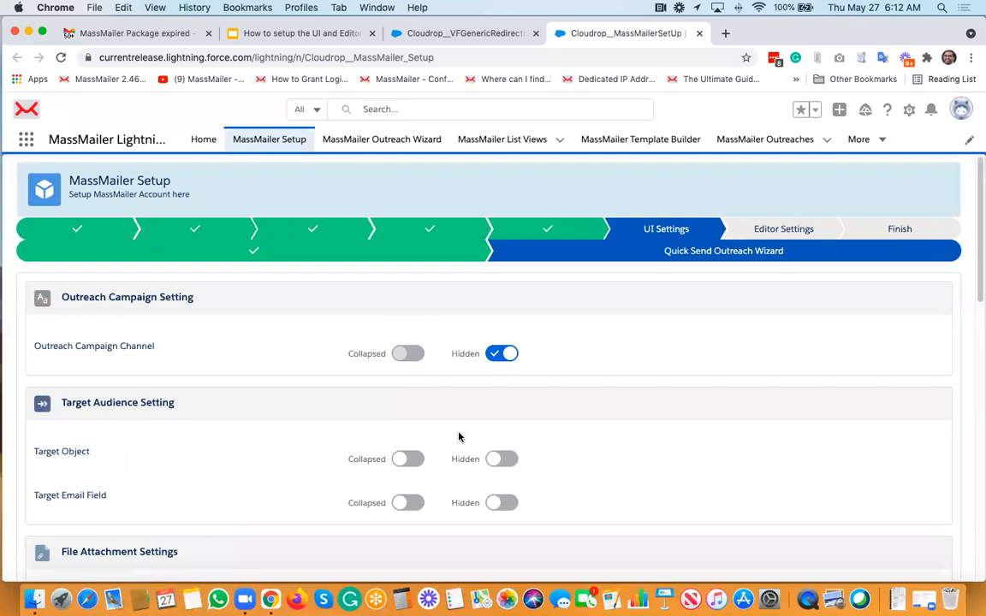
Reopen the contact from the global search's recent items in the Quick Send tab and start Quick Send Via MassMailer again
left_click(448, 33)
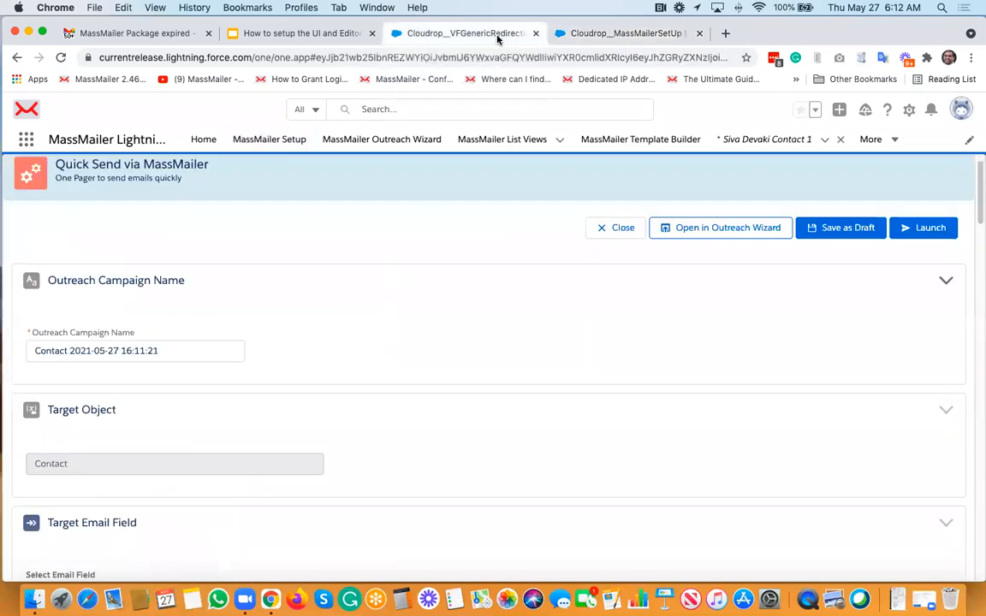
left_click(376, 107)
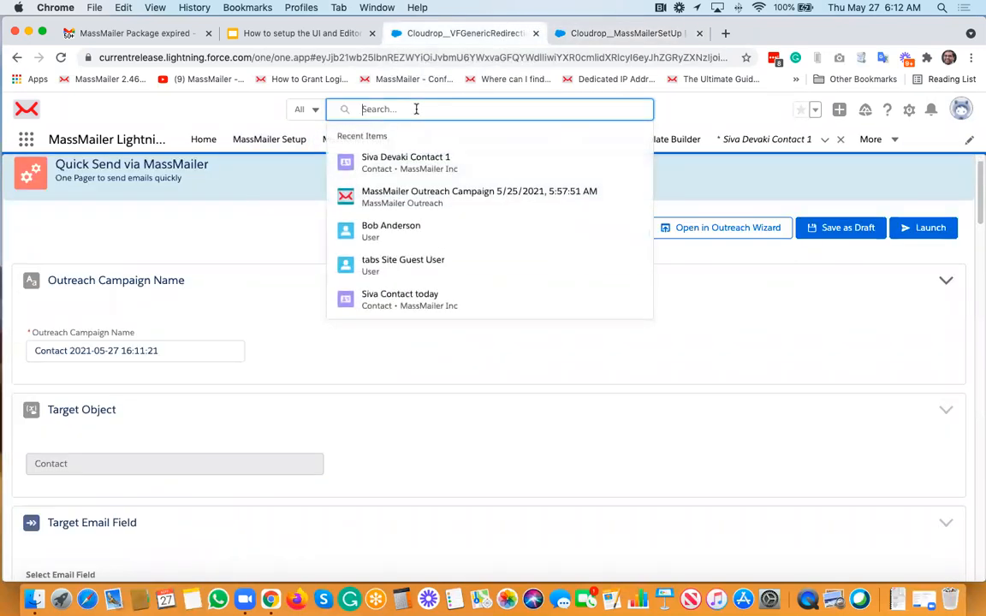
left_click(426, 168)
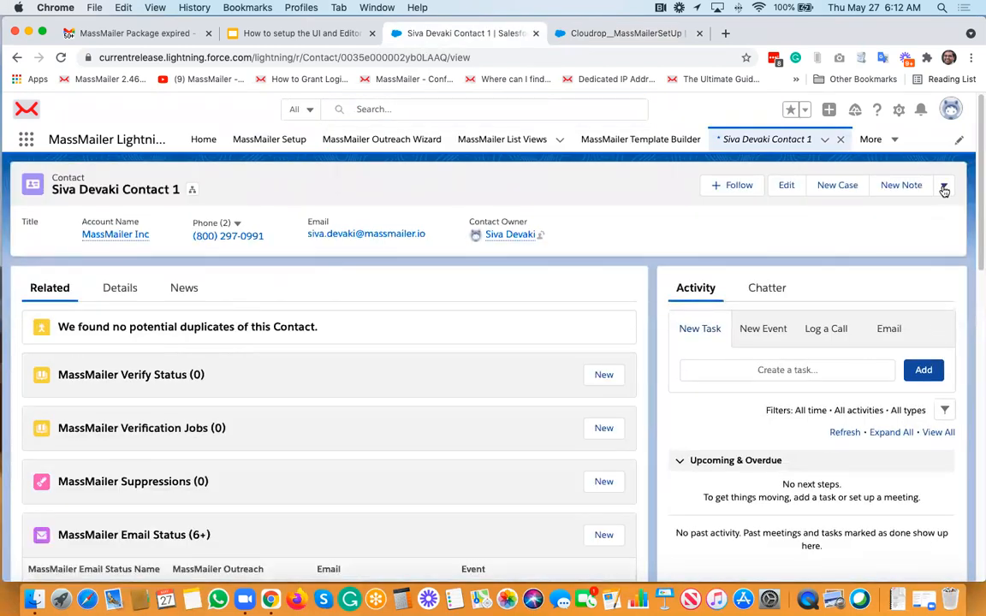
left_click(944, 186)
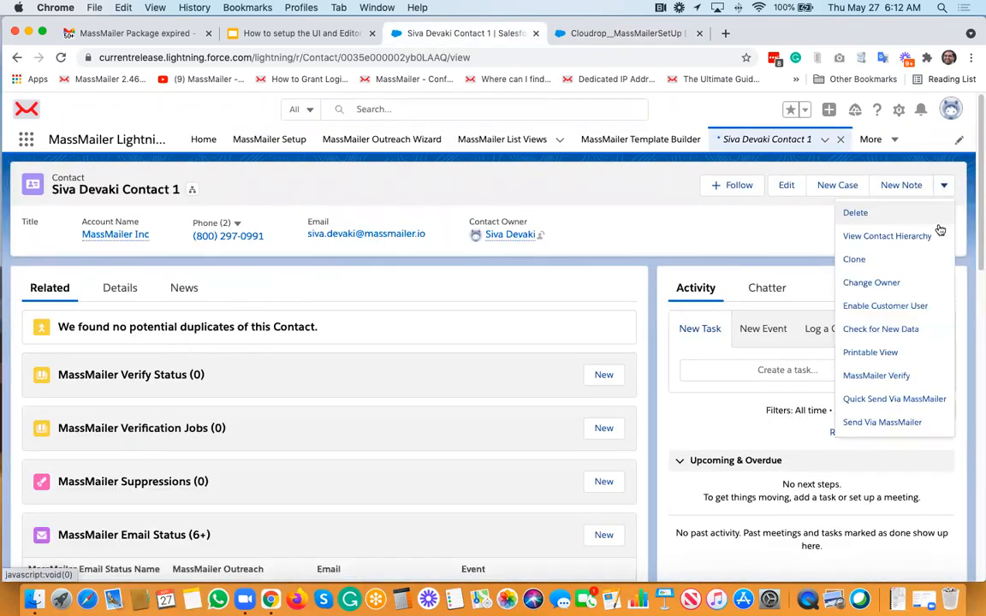
left_click(887, 402)
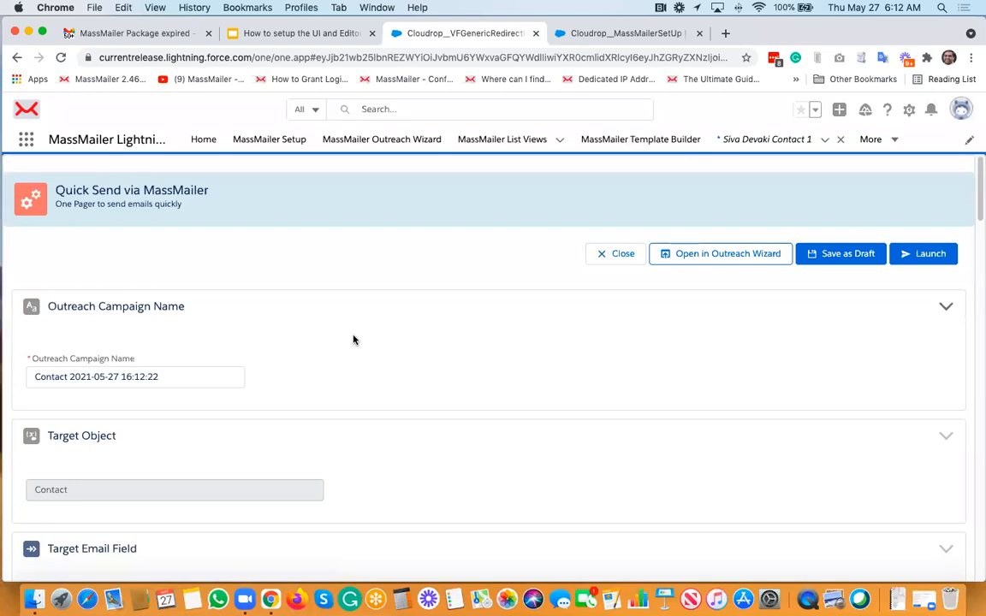
Examine the Quick Send page's sender, CC, file attachment and template sections for the effect of the changed UI settings
scroll(353, 340, "down", 8)
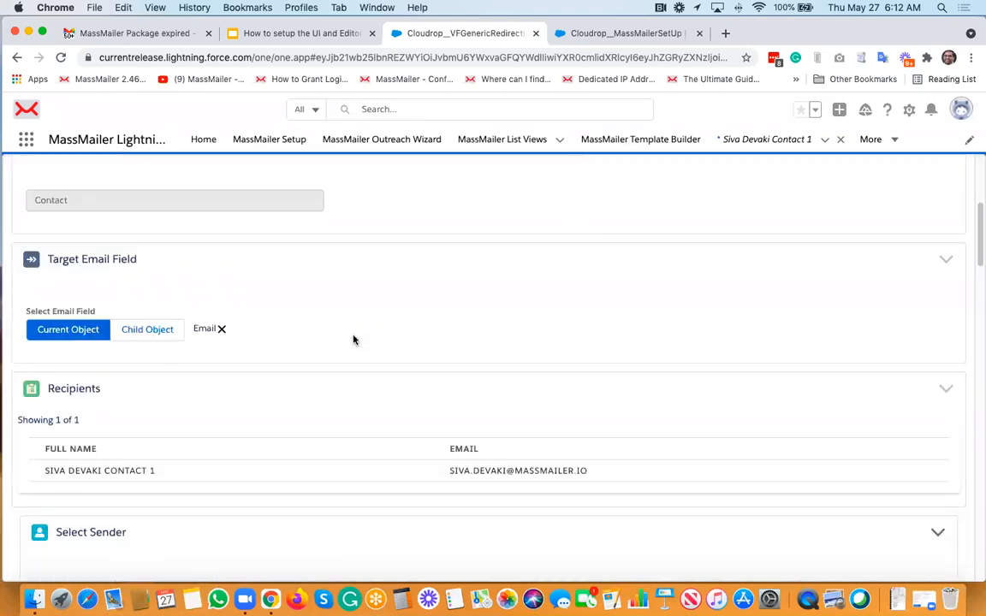
scroll(353, 340, "down", 1)
scroll(353, 340, "down", 5)
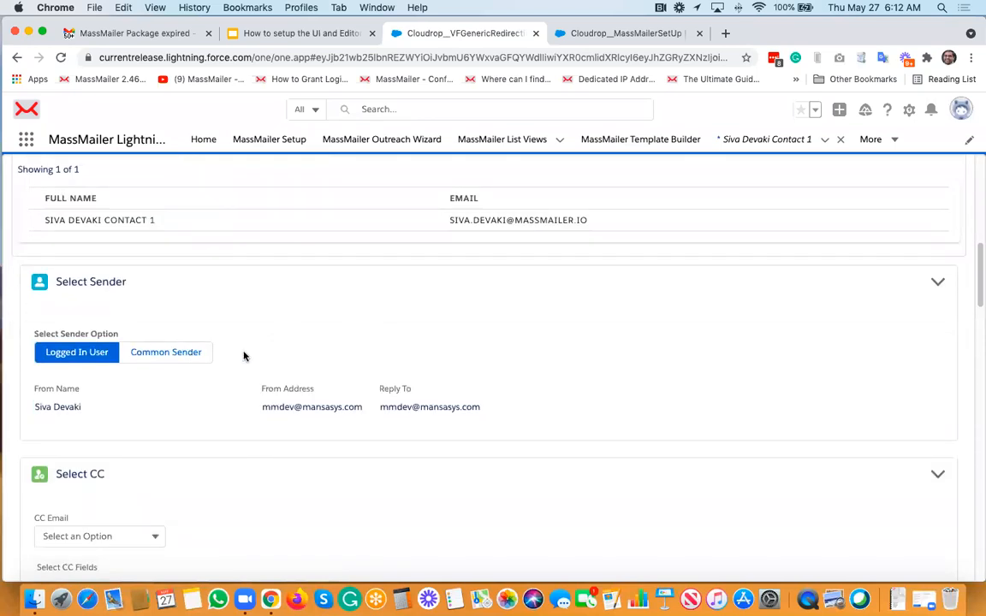
scroll(280, 386, "down", 2)
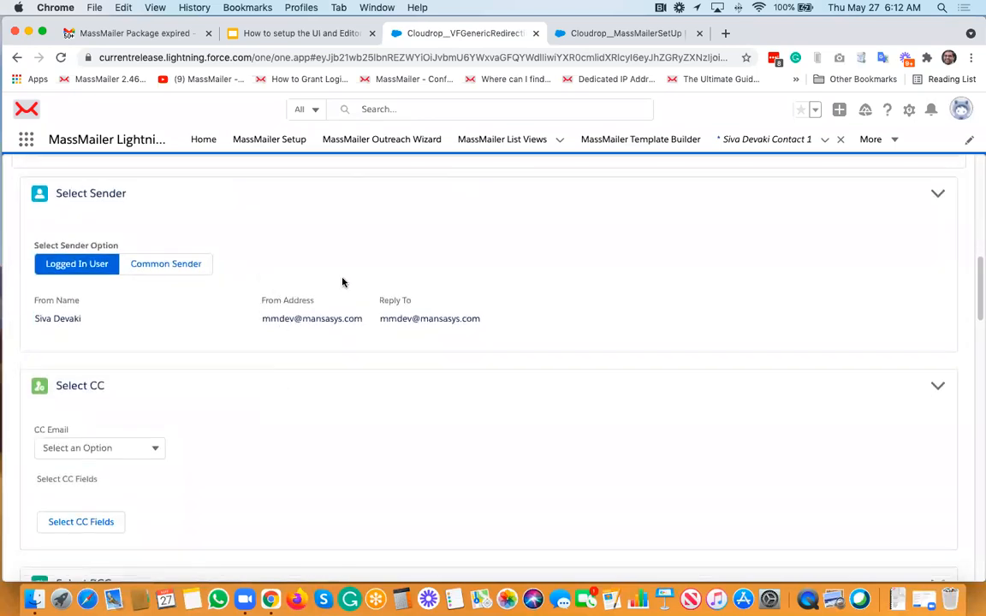
scroll(343, 282, "down", 4)
scroll(342, 284, "down", 12)
scroll(342, 284, "down", 4)
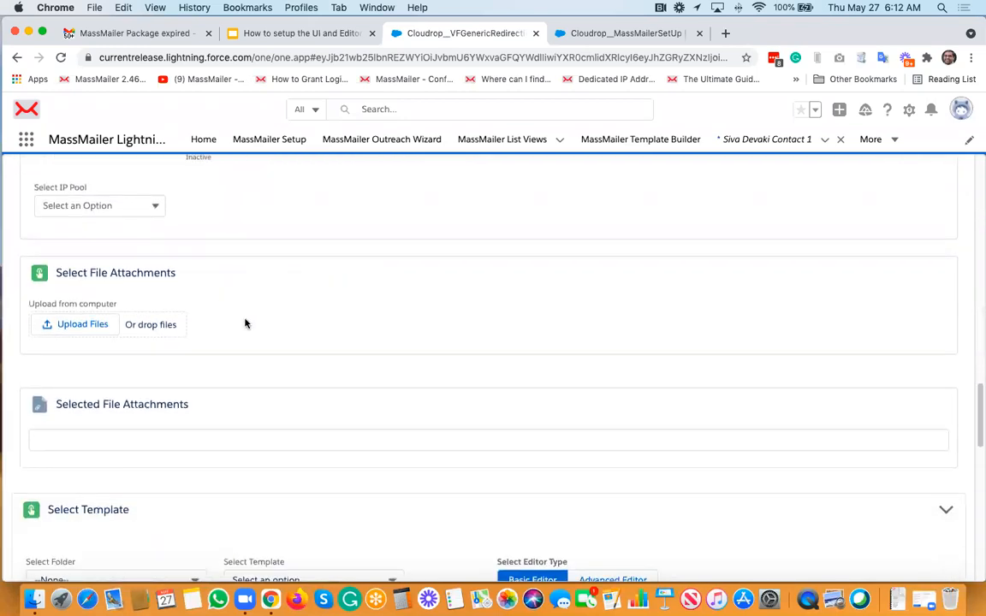
scroll(245, 323, "down", 10)
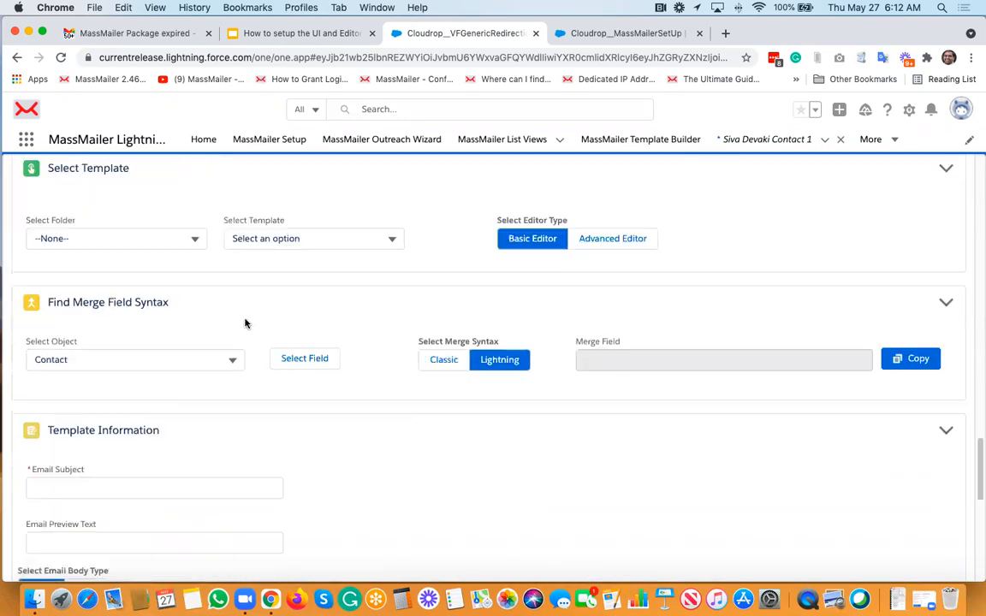
scroll(245, 324, "down", 11)
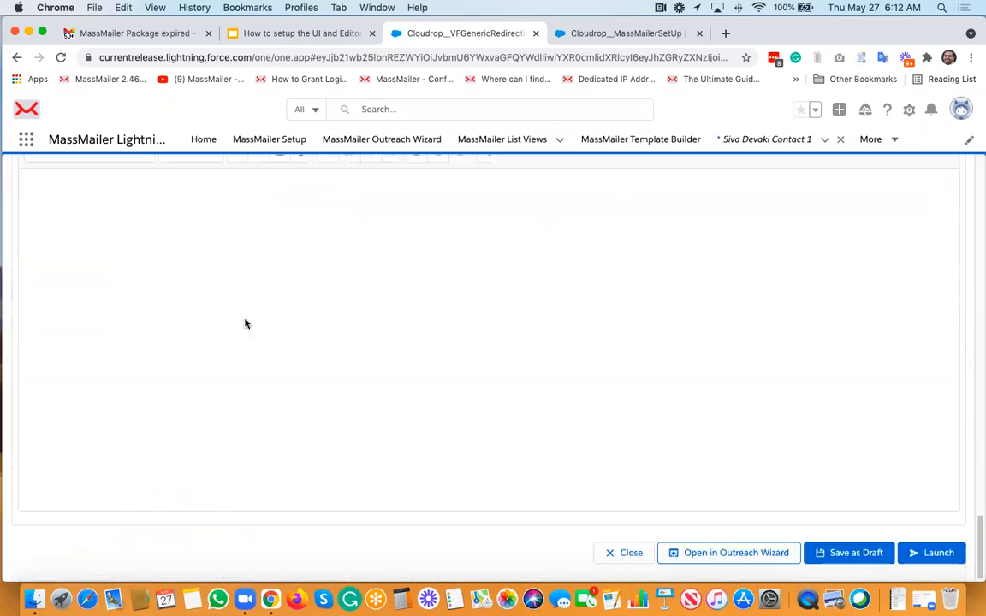
scroll(245, 324, "up", 16)
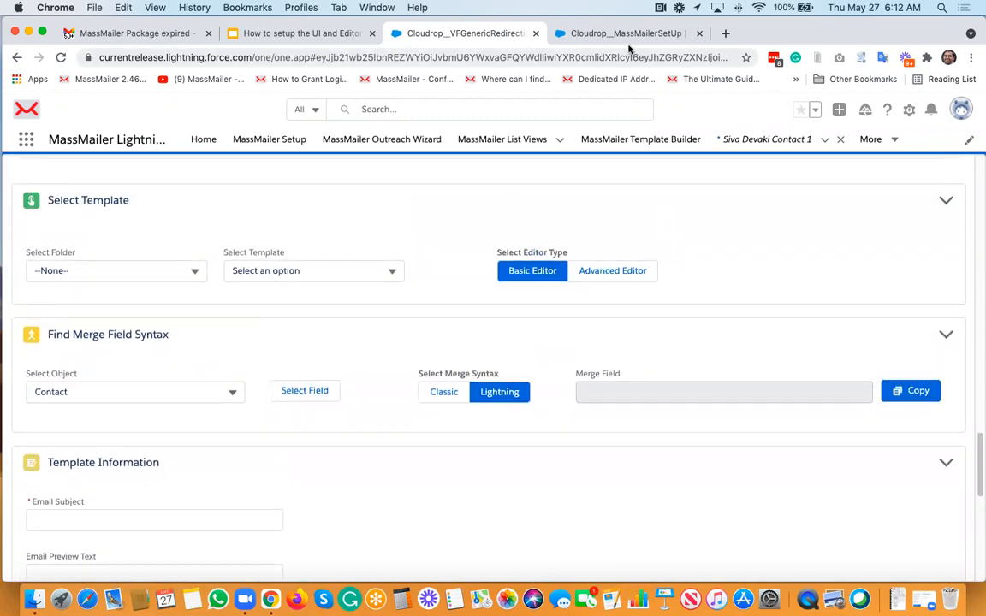
Review the Delivery Option and Sender Option settings of the Quick Send Outreach Wizard in MassMailer Setup
left_click(566, 34)
scroll(306, 461, "down", 15)
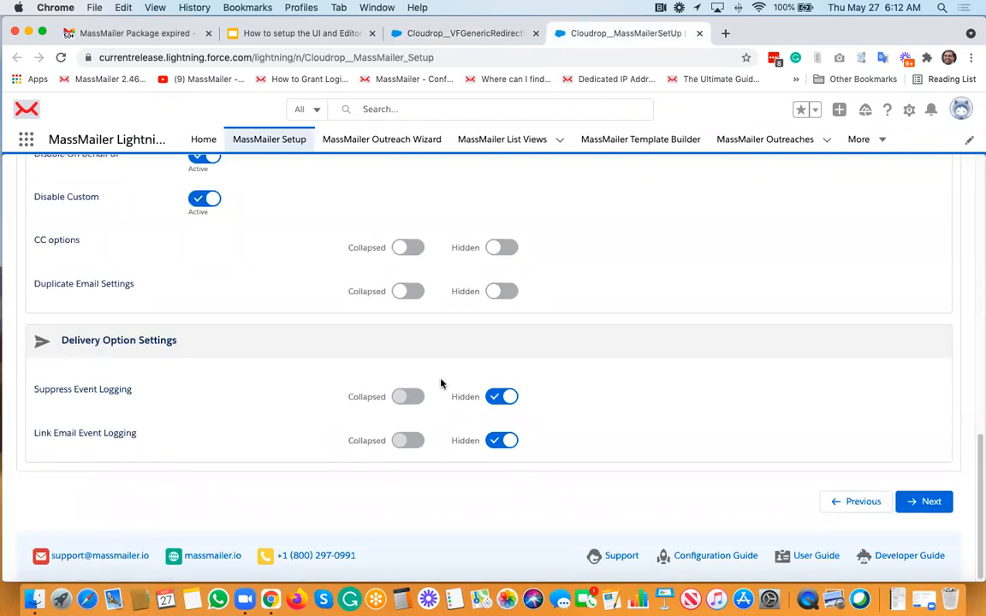
scroll(214, 414, "up", 3)
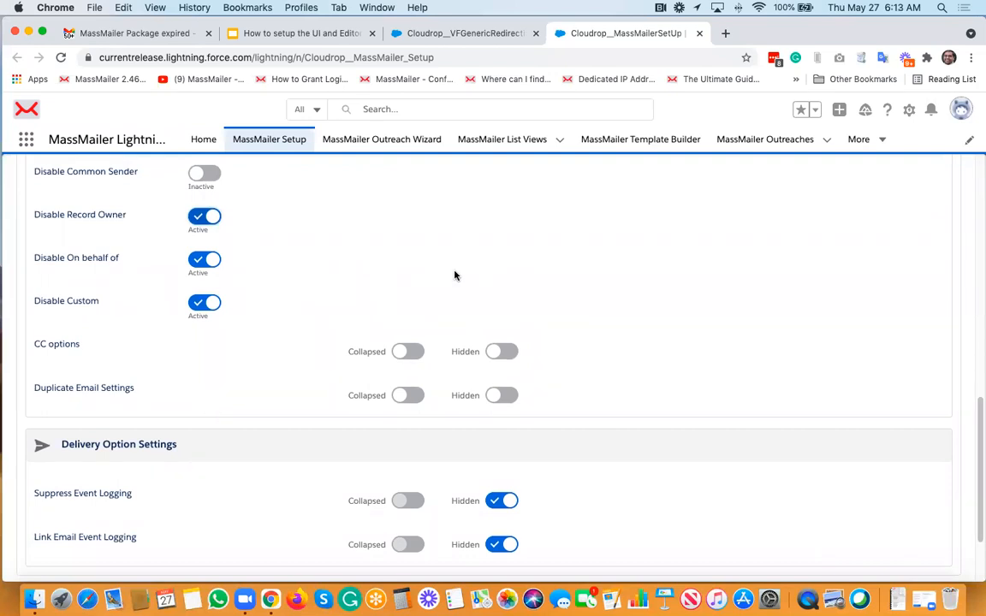
scroll(454, 276, "up", 10)
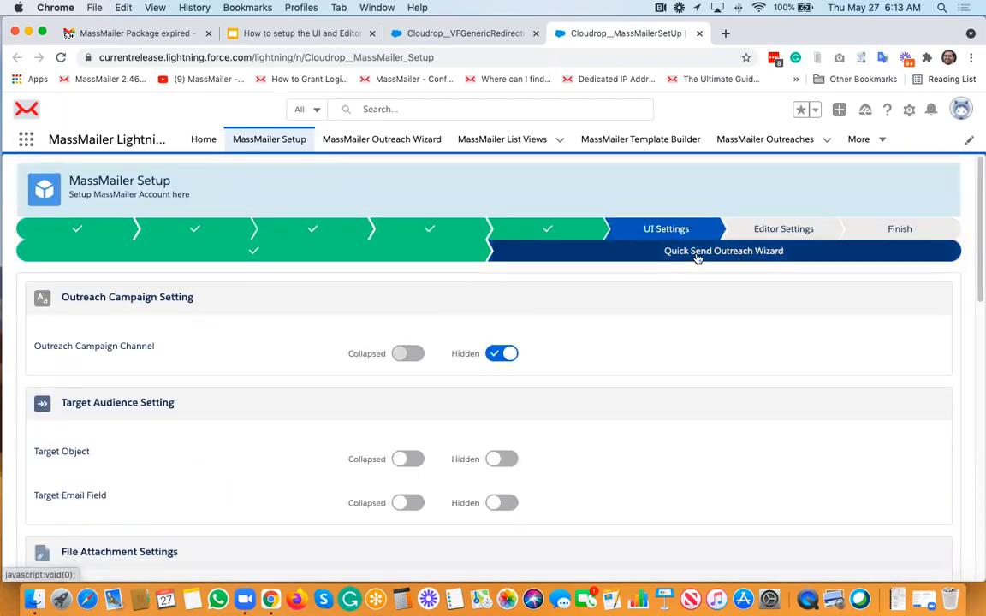
Open the Editor Settings stage of MassMailer Setup and view the objects offered as Default Merge Object
left_click(781, 232)
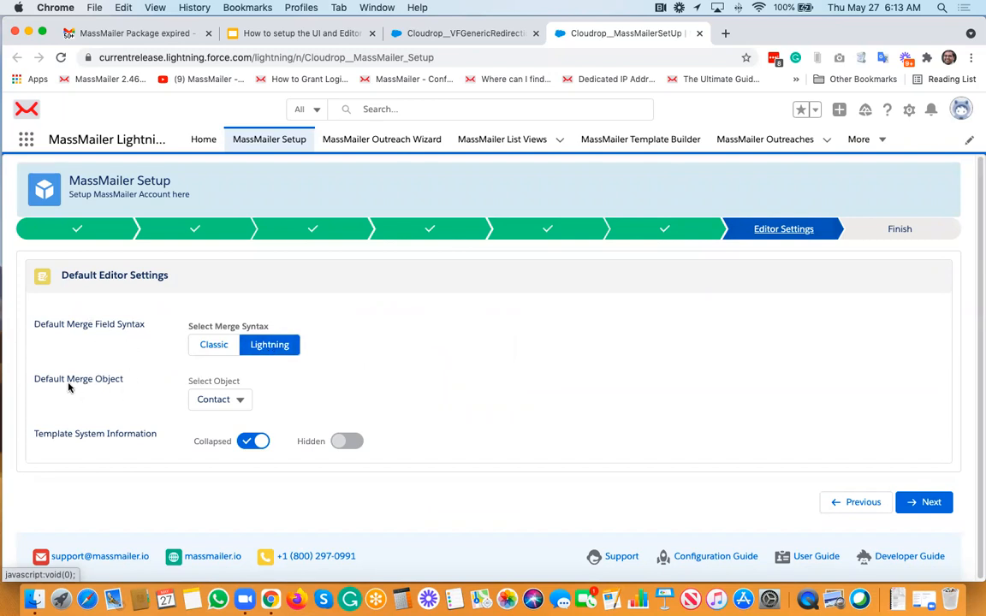
left_click(229, 402)
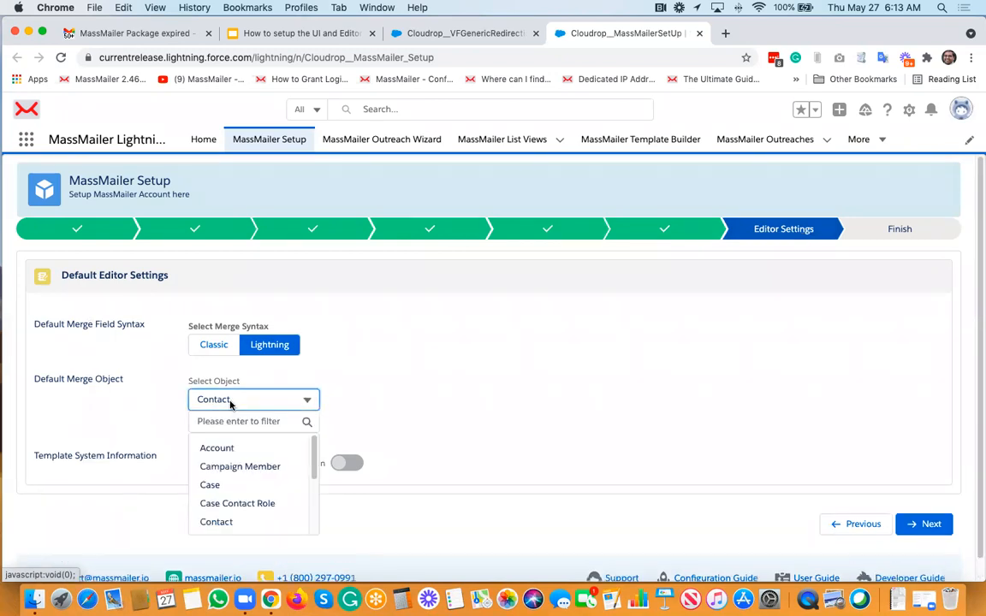
left_click(229, 402)
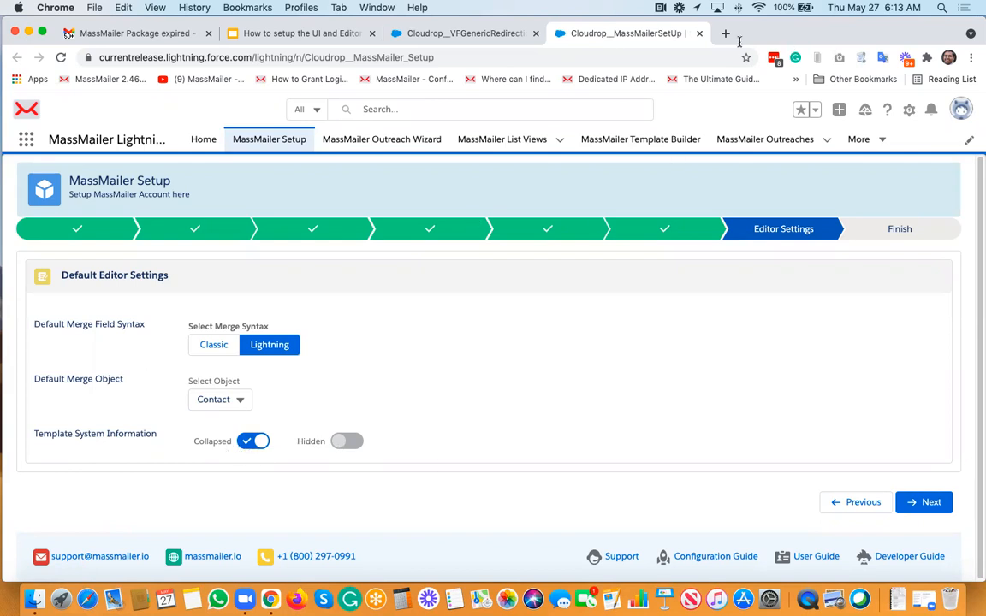
Open the MassMailer Template Builder in the Quick Send tab and expand and collapse its System Information section
left_click(451, 33)
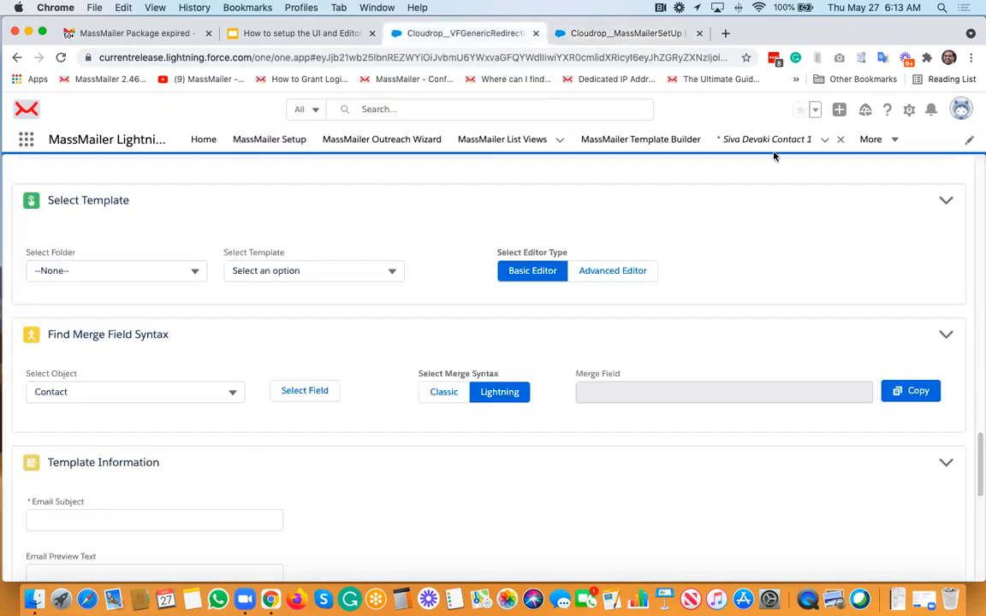
left_click(658, 140)
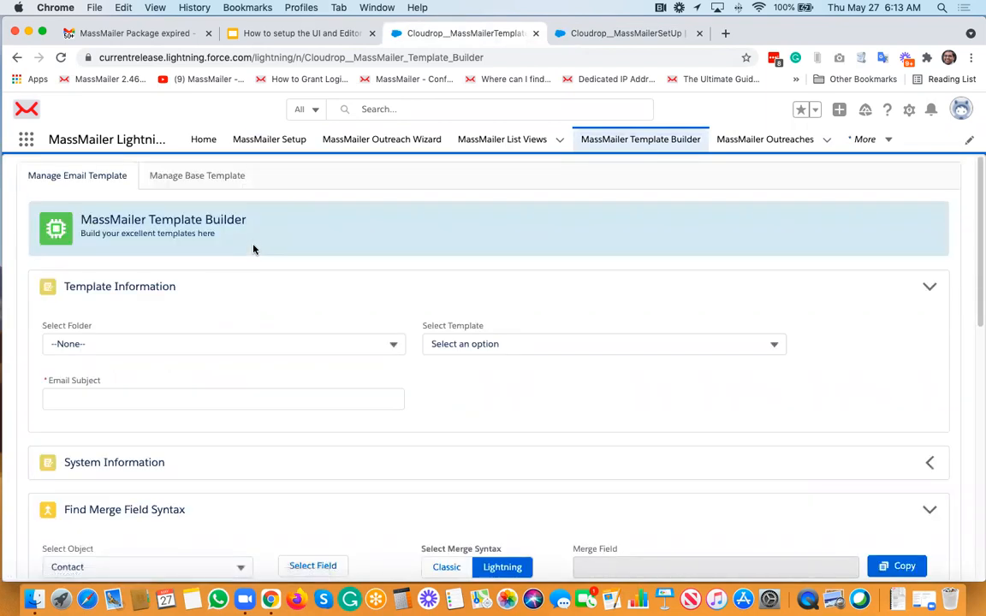
scroll(253, 249, "down", 3)
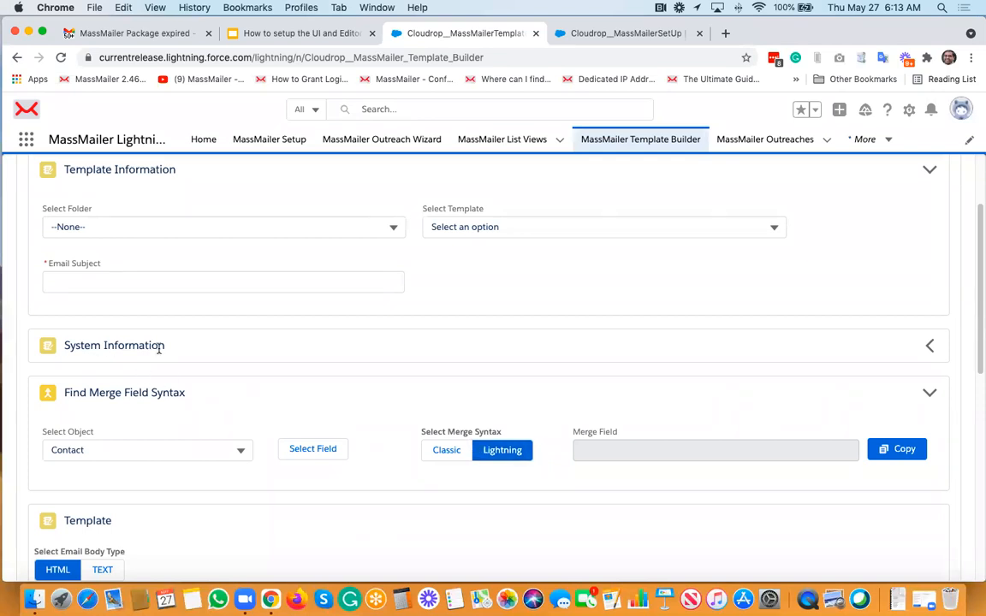
left_click(930, 346)
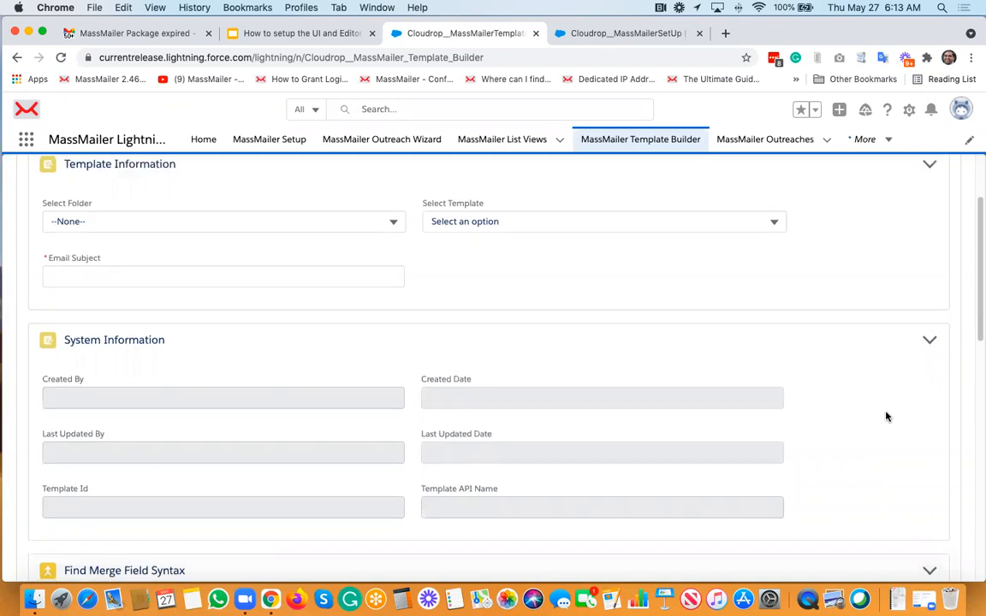
scroll(886, 416, "down", 3)
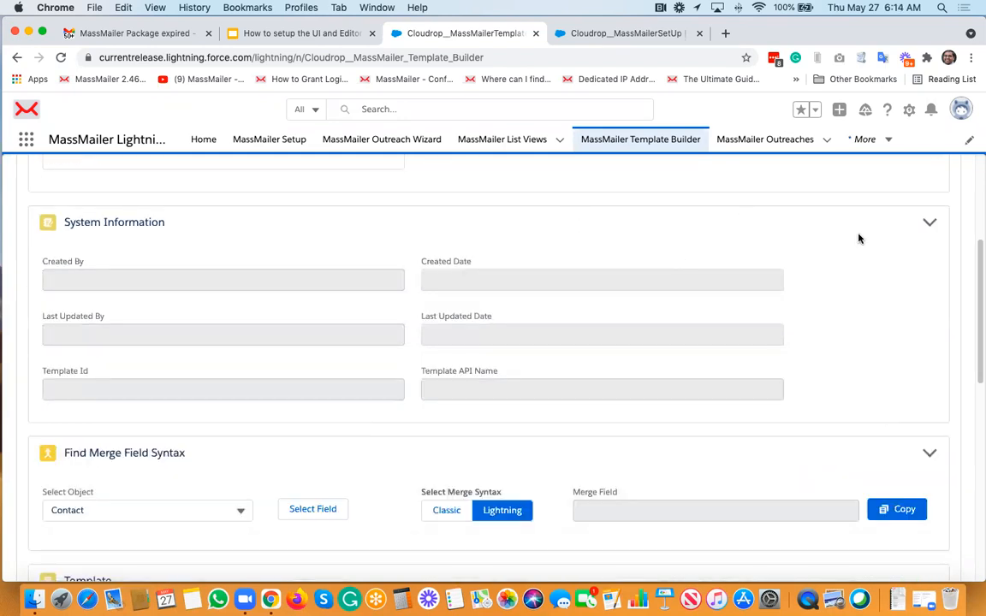
left_click(928, 223)
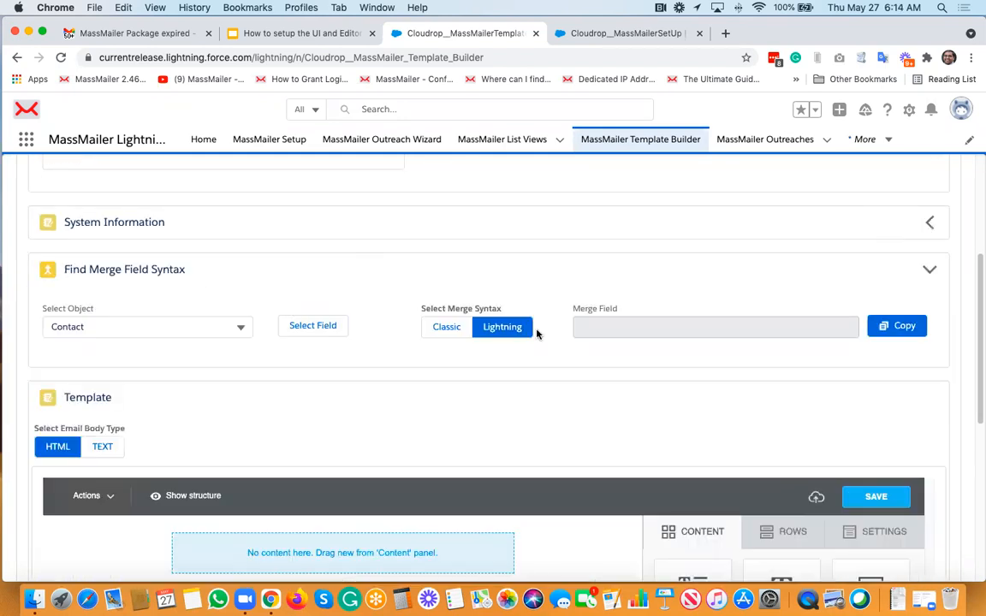
Compare the Template Builder's System Information and Find Merge Field Syntax sections with the Editor Settings in MassMailer Setup
scroll(537, 333, "up", 3)
scroll(536, 333, "up", 3)
scroll(537, 333, "down", 4)
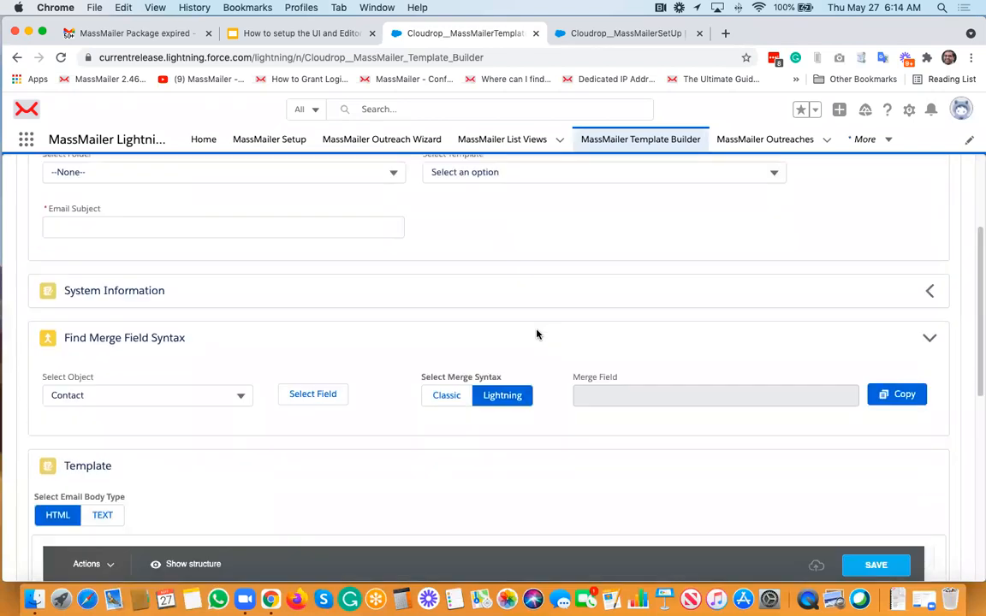
scroll(537, 333, "up", 2)
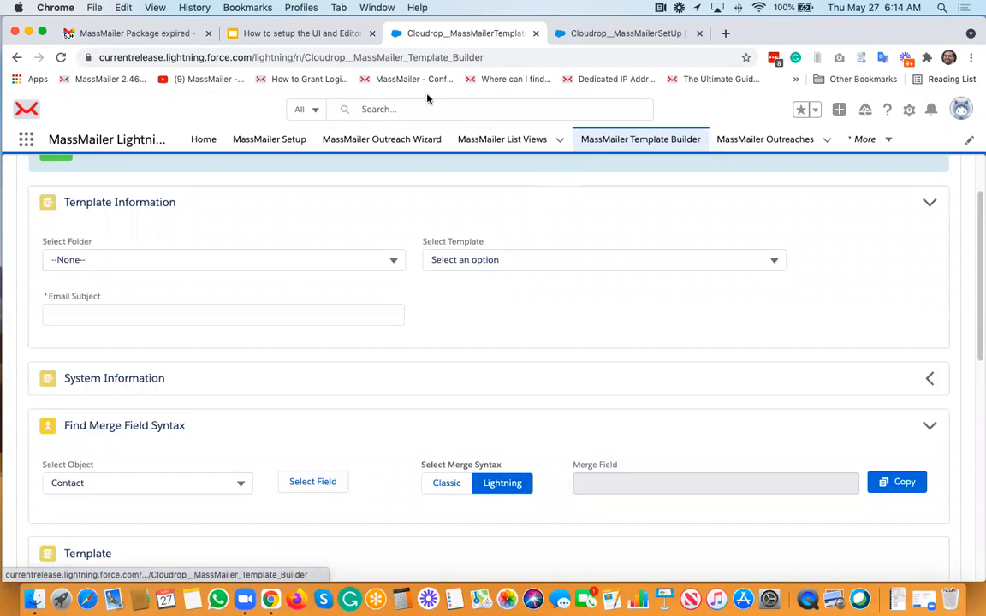
left_click(593, 36)
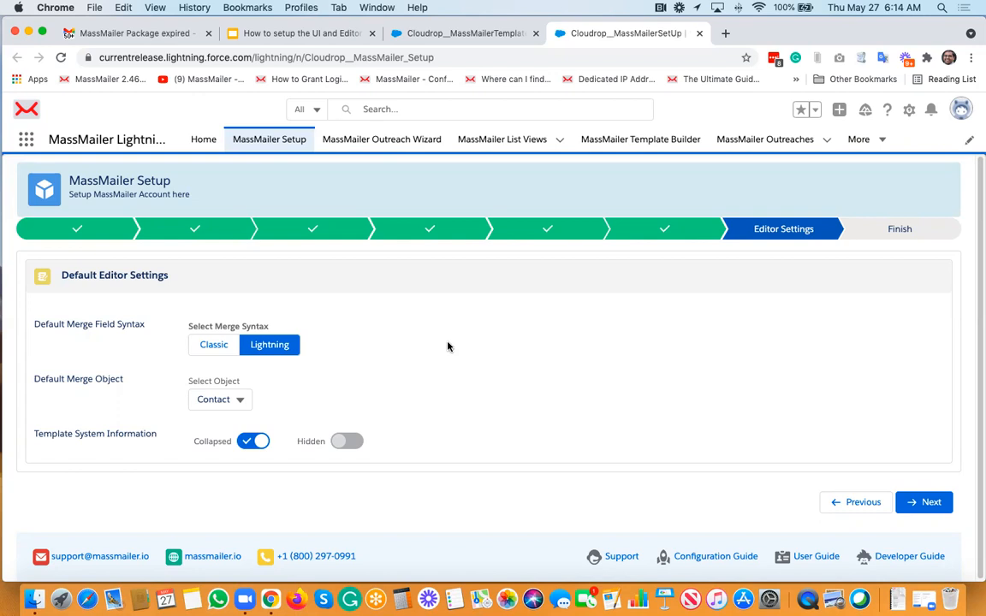
Switch to the Google Slides presentation and view its Summary slide and the closing "We are here to help!" slide
left_click(291, 33)
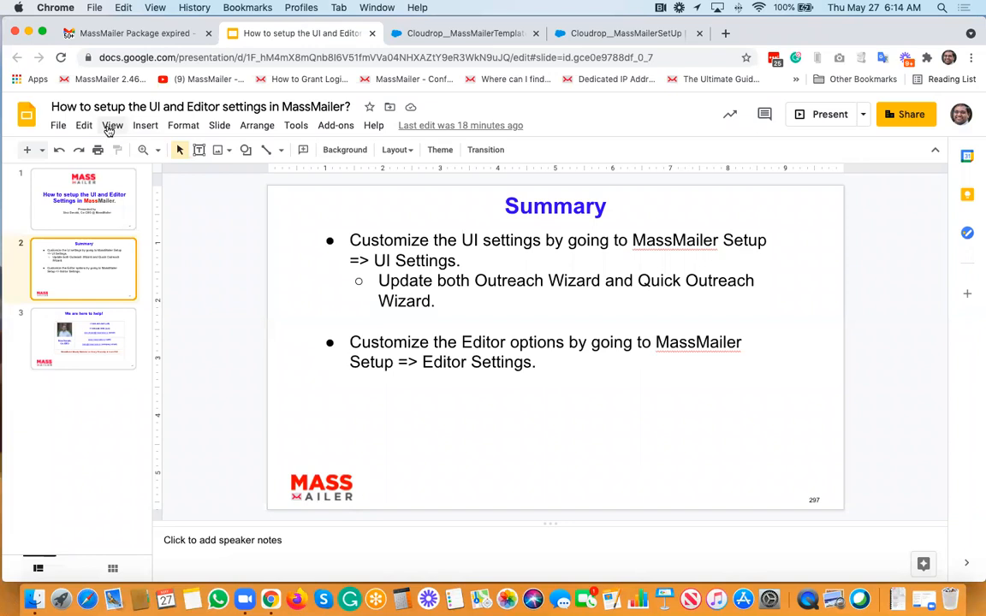
left_click(41, 333)
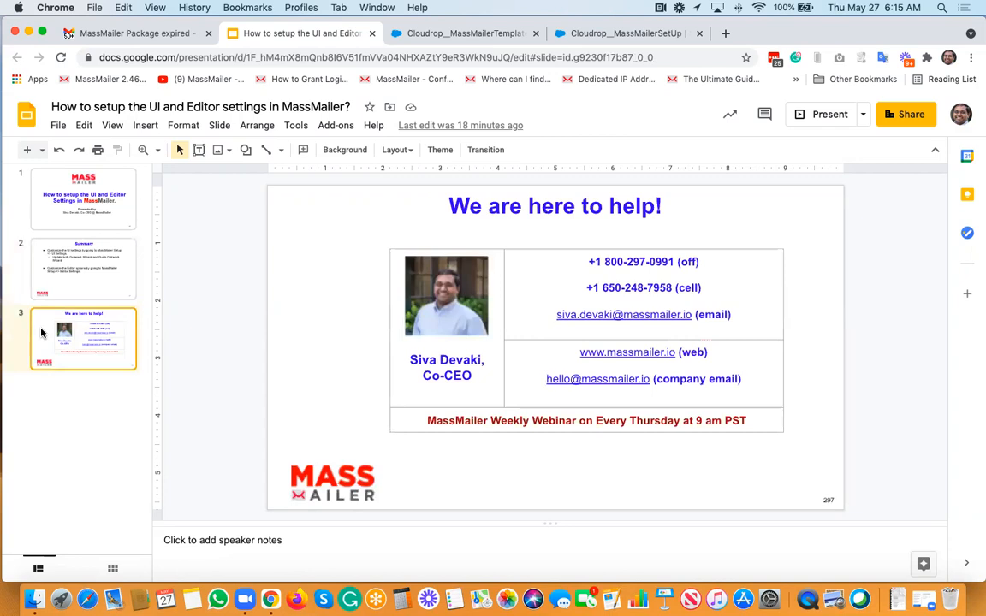